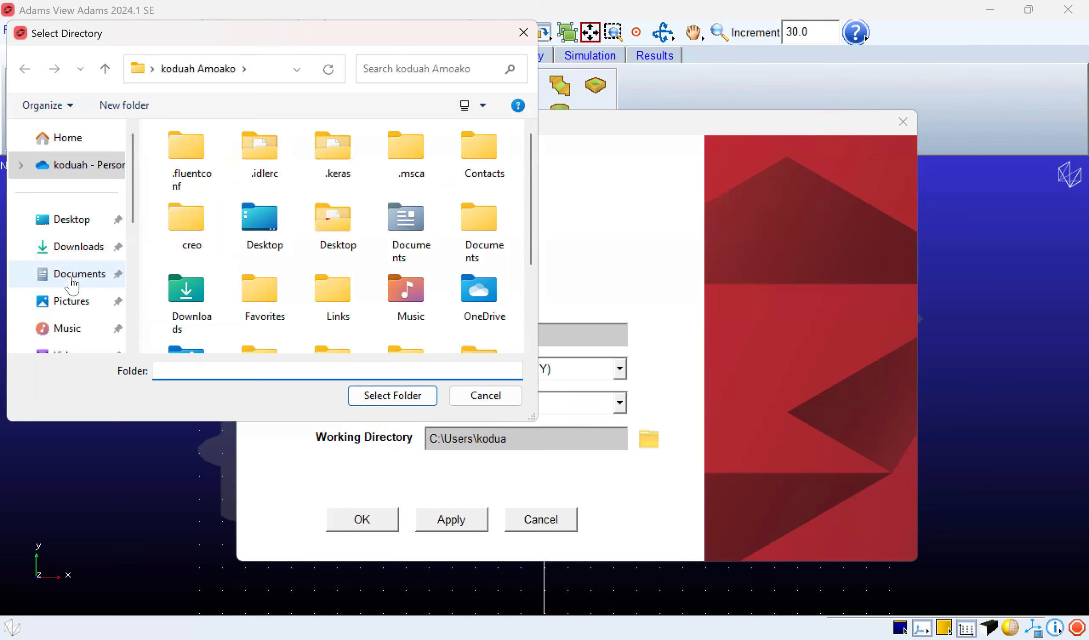
# Step: Set the working directory to the Adams folder in Documents and create the Lift_mechanism model
pyautogui.click(73, 280)
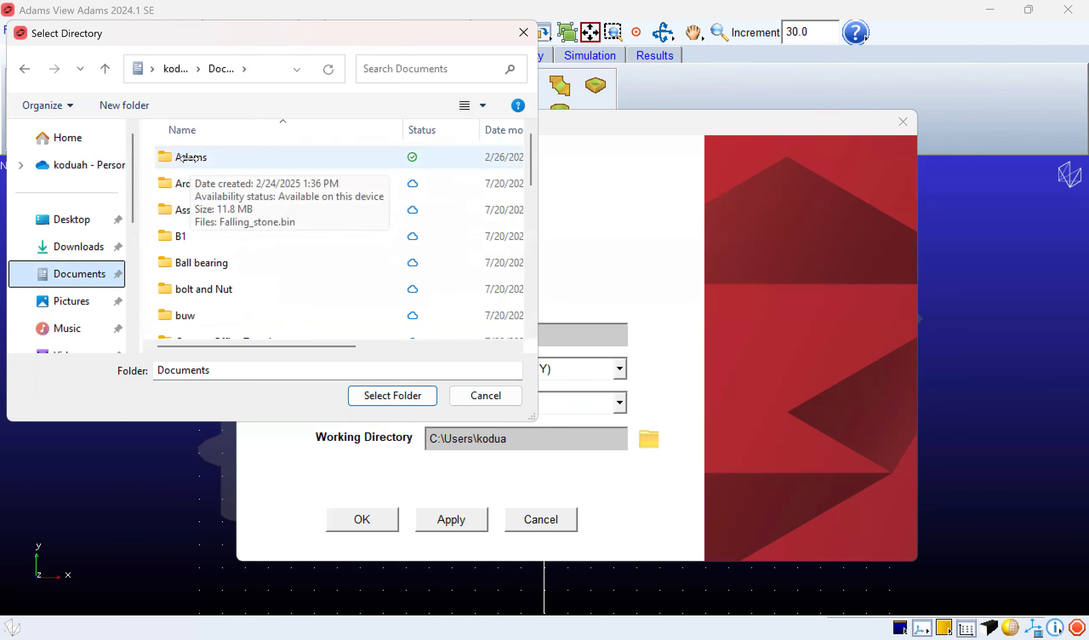
pyautogui.click(191, 157)
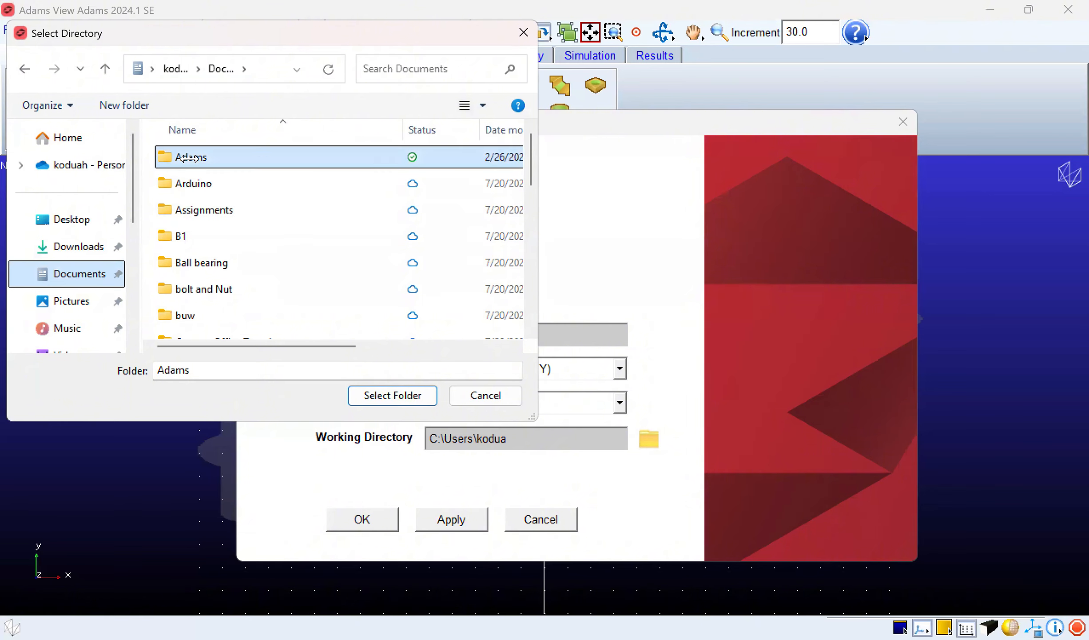
pyautogui.click(376, 401)
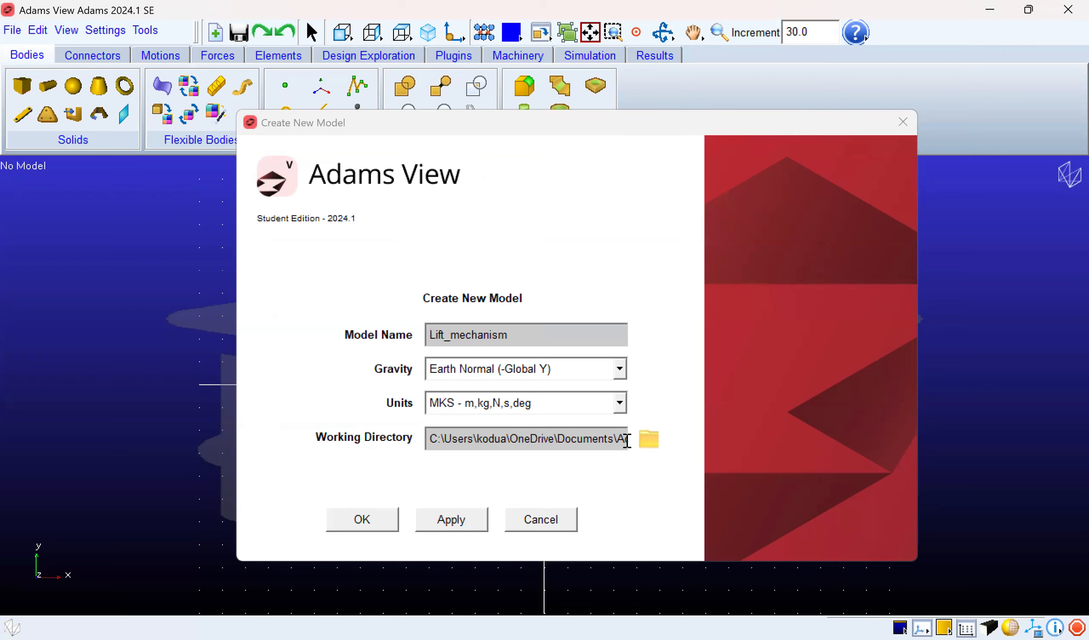
pyautogui.click(360, 520)
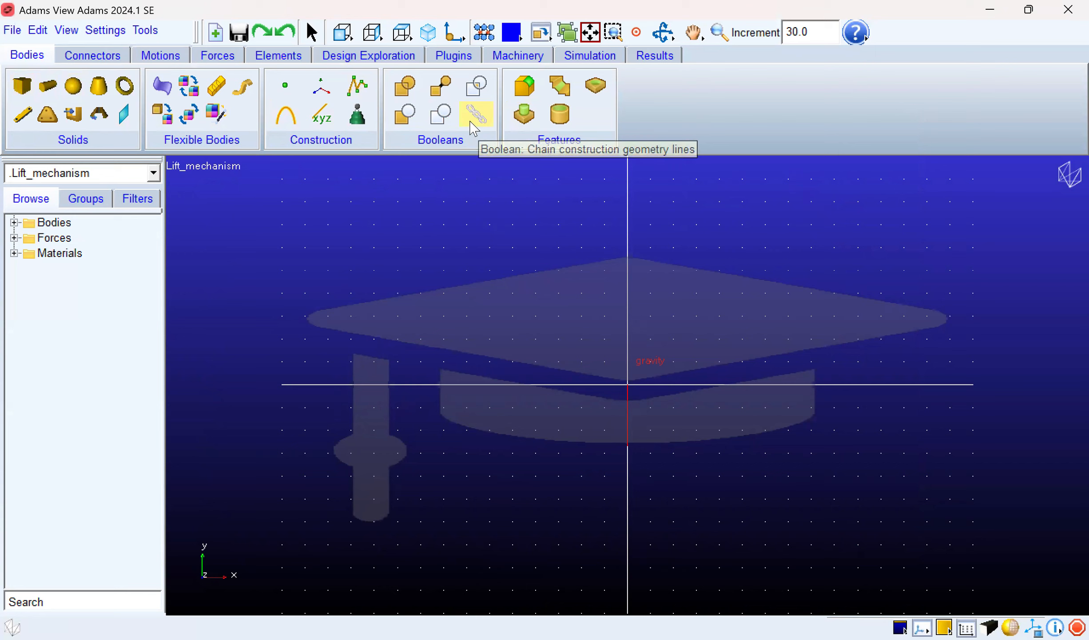
pyautogui.click(85, 60)
pyautogui.click(156, 60)
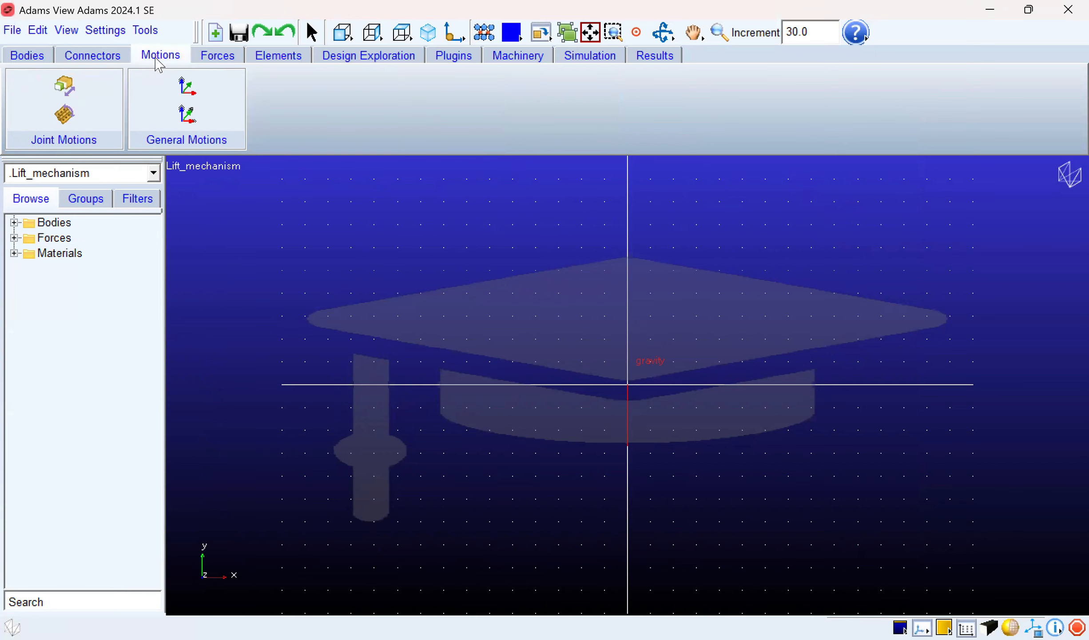
pyautogui.click(39, 60)
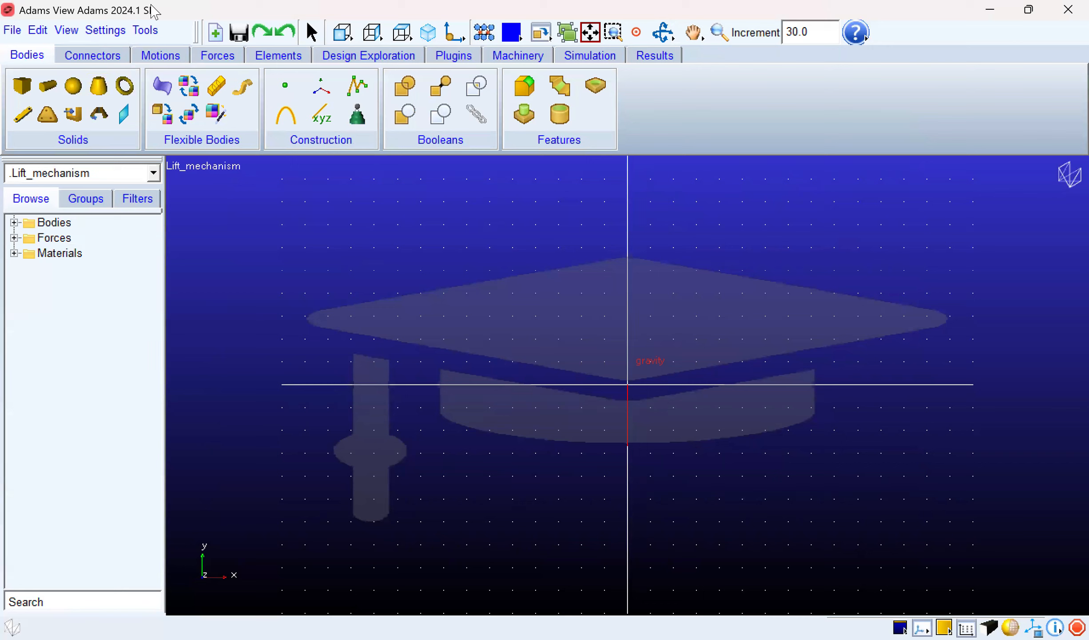
# Step: Set the working grid size to 20 m in both X and Y in the working grid settings
pyautogui.click(106, 30)
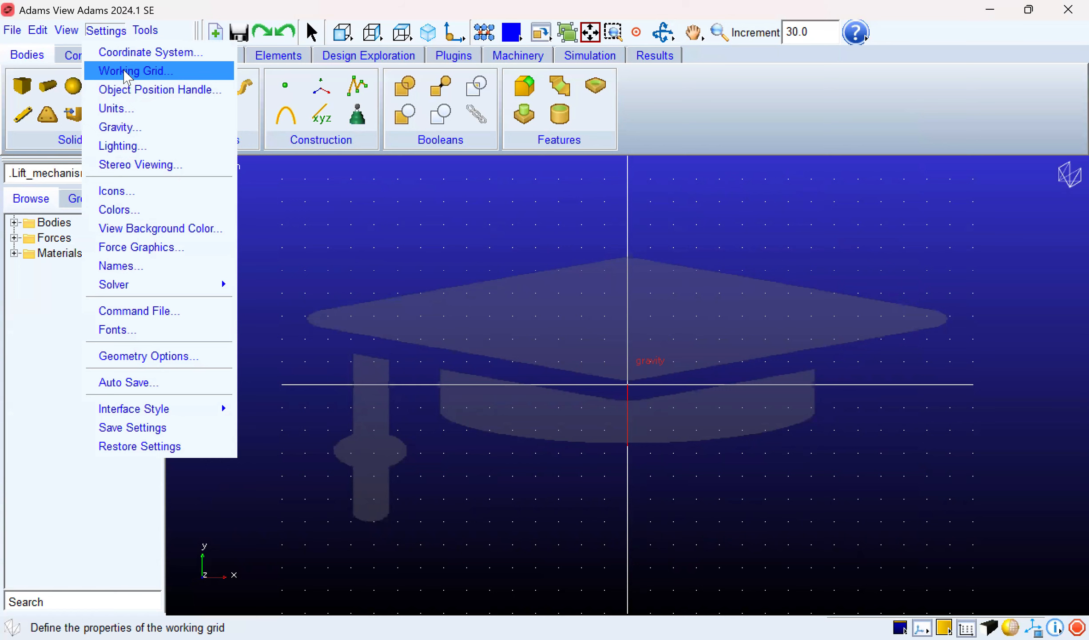
pyautogui.click(127, 78)
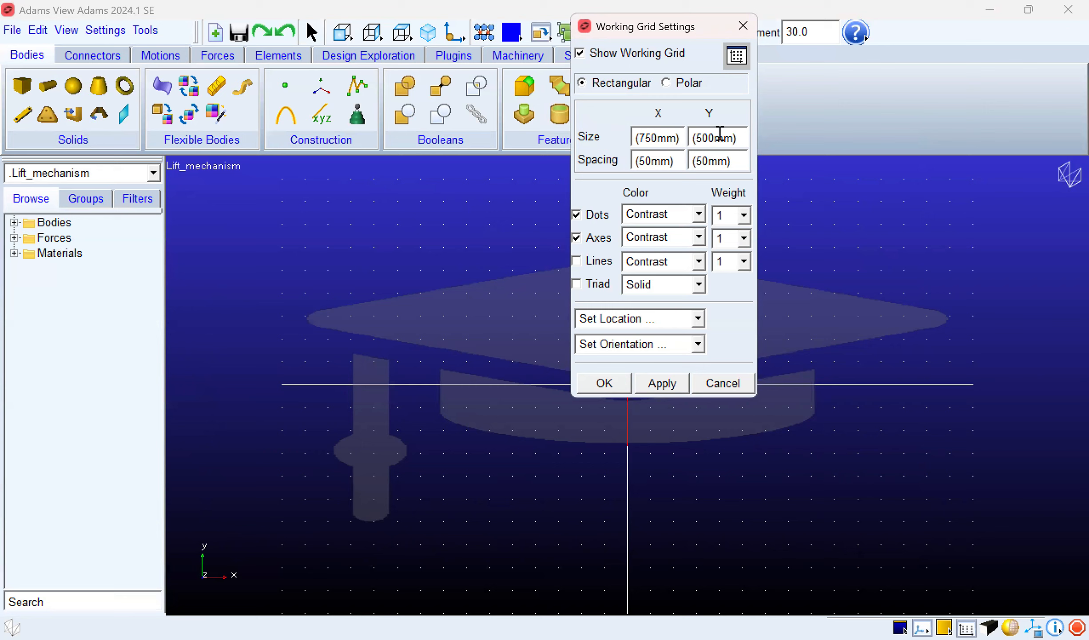
pyautogui.click(669, 138)
pyautogui.press('BackSpace')
pyautogui.press('BackSpace')
pyautogui.press('BackSpace')
pyautogui.press('BackSpace')
pyautogui.write('20')
pyautogui.click(723, 137)
pyautogui.press('BackSpace')
pyautogui.press('BackSpace')
pyautogui.press('BackSpace')
pyautogui.press('BackSpace')
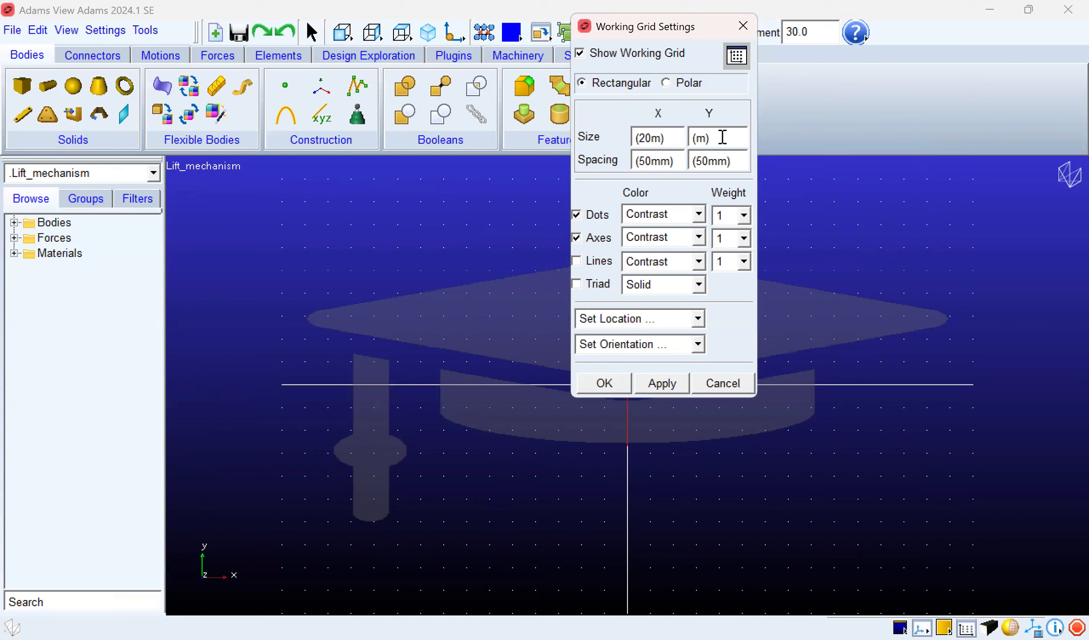
pyautogui.write('20')
# Step: Set the working grid spacing to 0.5 m in both X and Y
pyautogui.press('BackSpace')
pyautogui.press('BackSpace')
pyautogui.press('BackSpace')
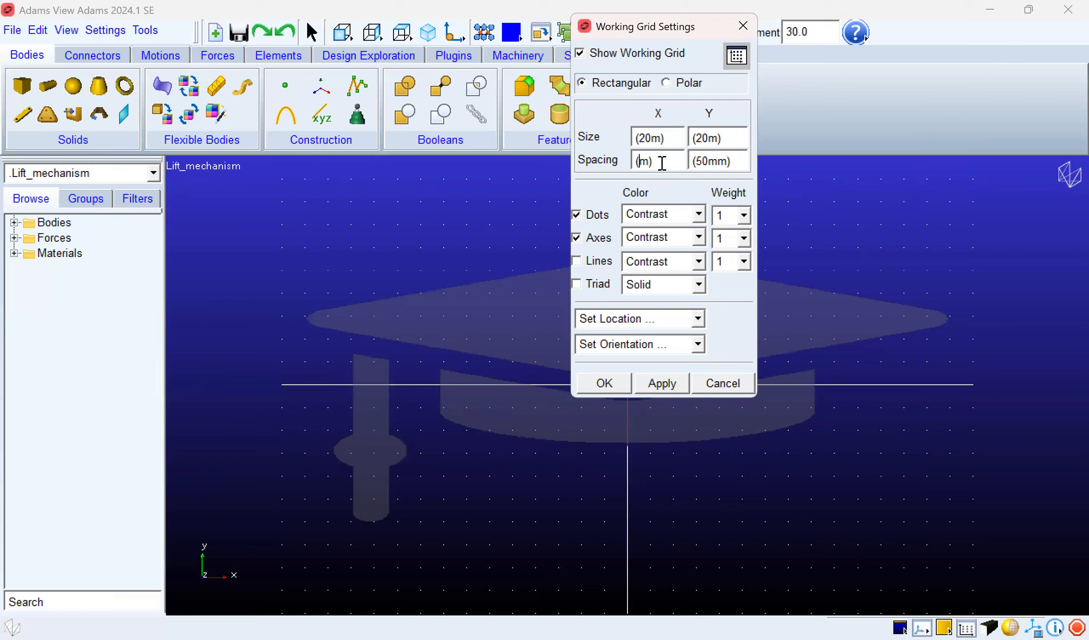
pyautogui.write('0.5')
pyautogui.click(720, 161)
pyautogui.press('BackSpace')
pyautogui.press('BackSpace')
pyautogui.press('BackSpace')
pyautogui.write('0.5')
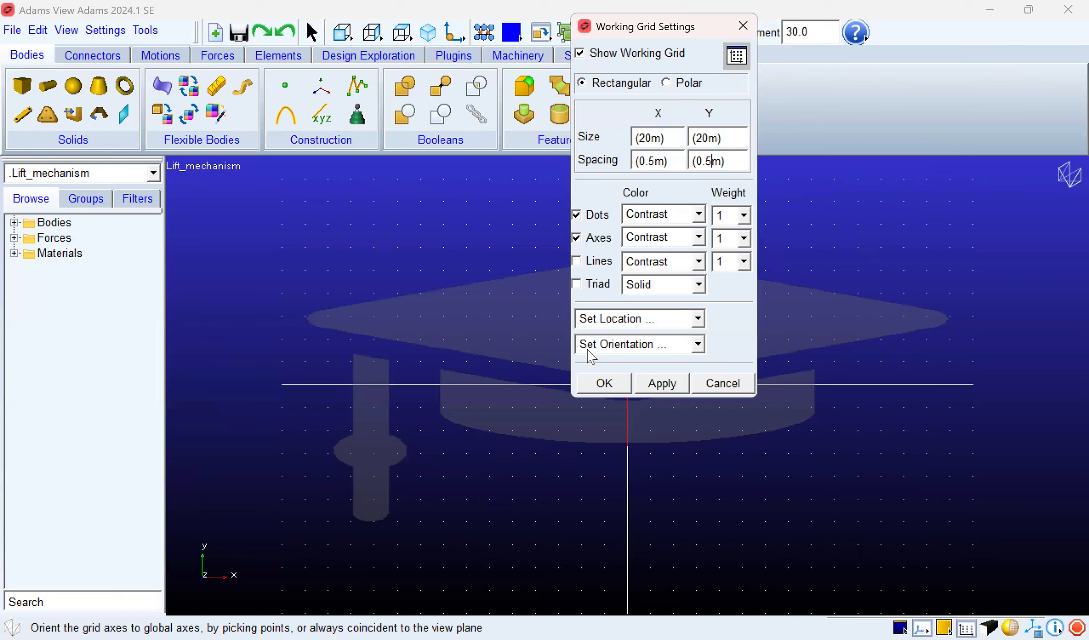
# Step: Orient the working grid to Global XY and apply the grid settings
pyautogui.click(698, 345)
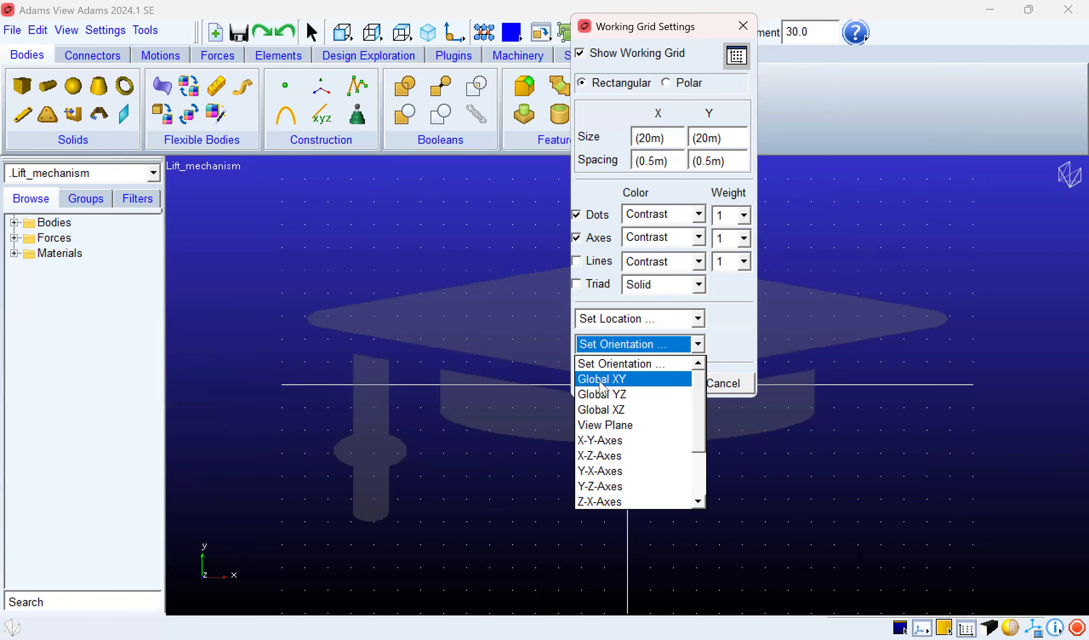
pyautogui.click(602, 379)
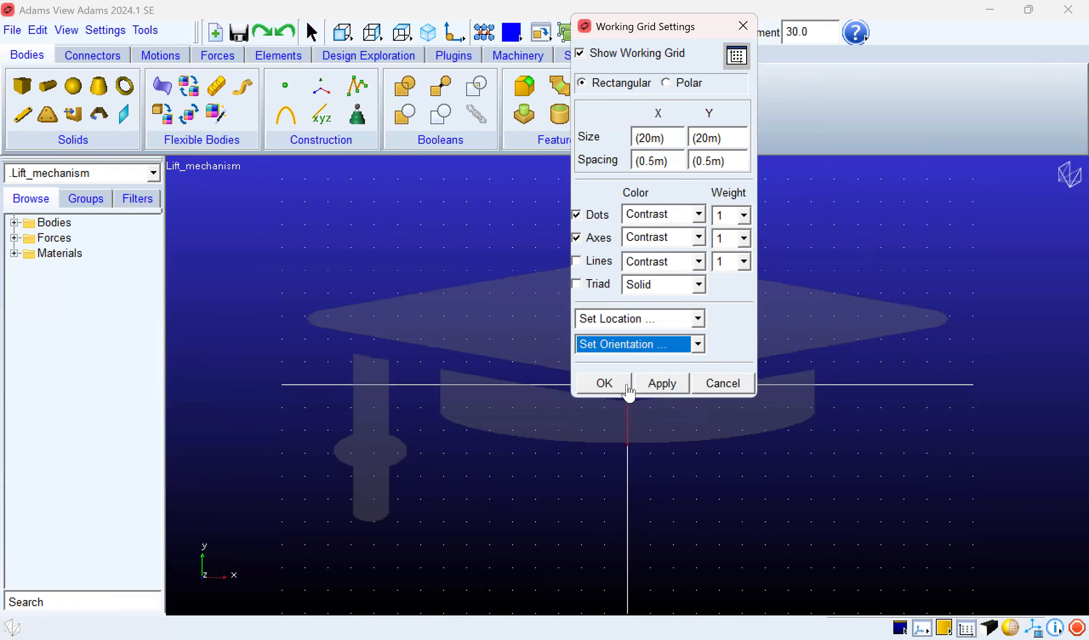
pyautogui.click(642, 383)
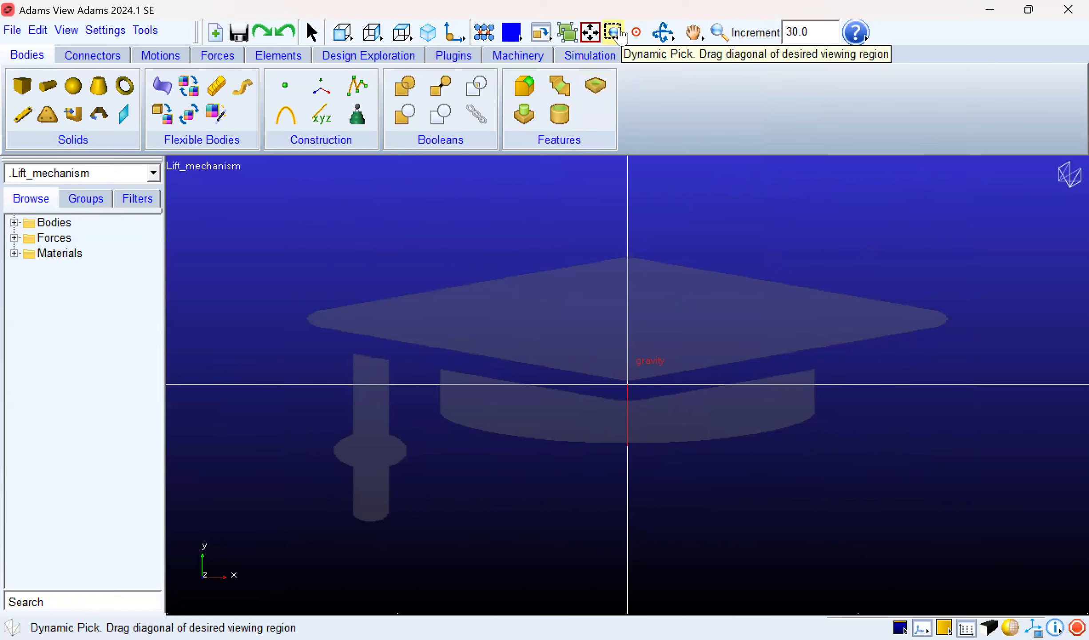
# Step: Start a solid box as a new part with length, height and depth all fixed, and set the length to 12 m
pyautogui.click(718, 32)
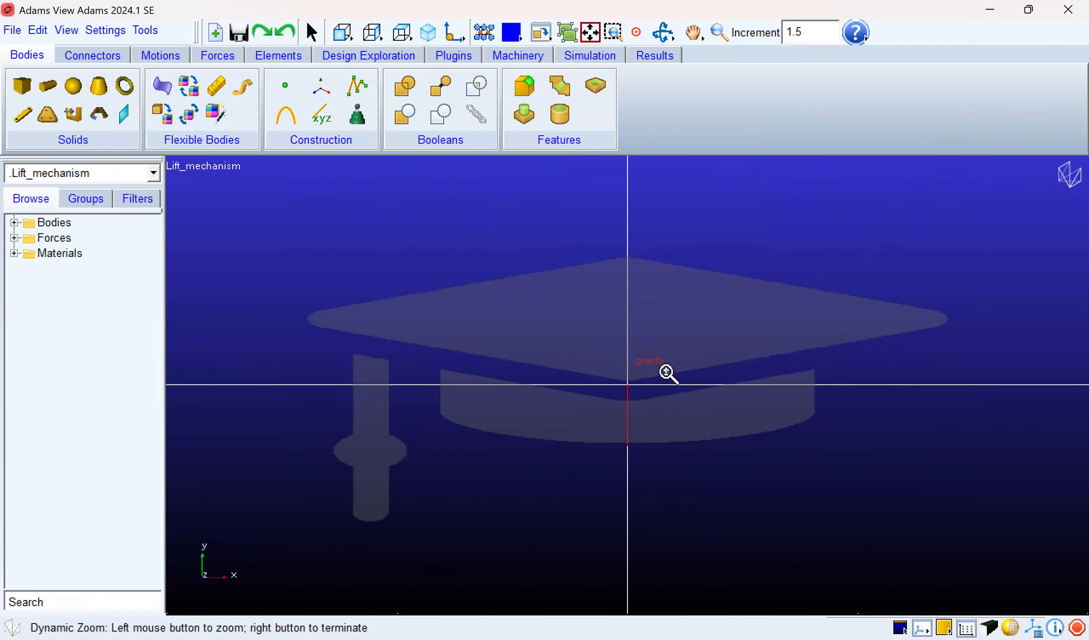
pyautogui.moveTo(664, 401); pyautogui.dragTo(335, 576)
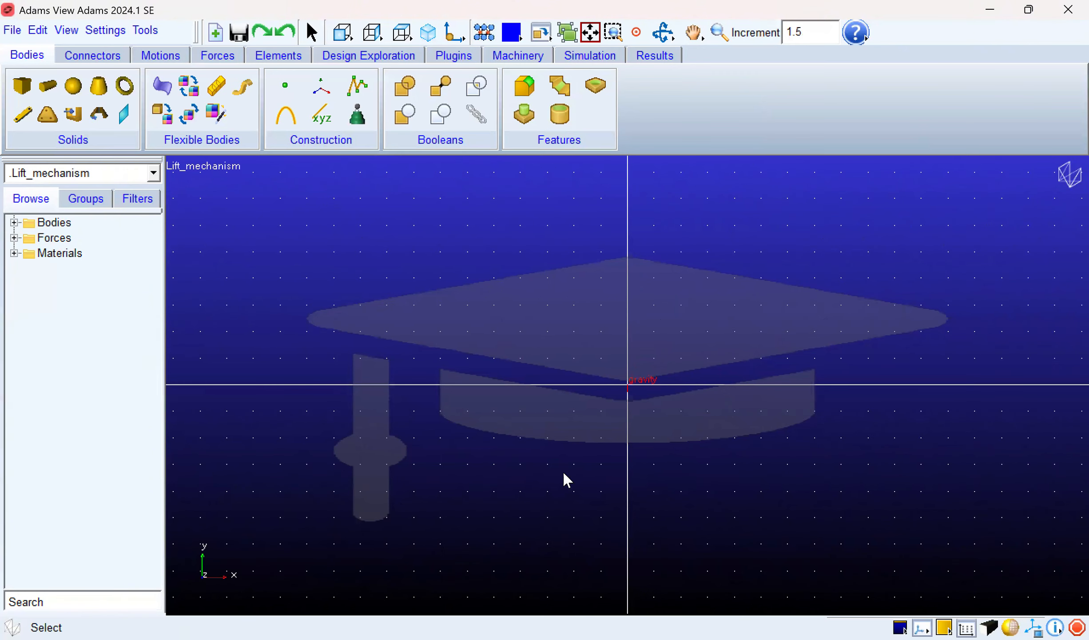
pyautogui.click(717, 33)
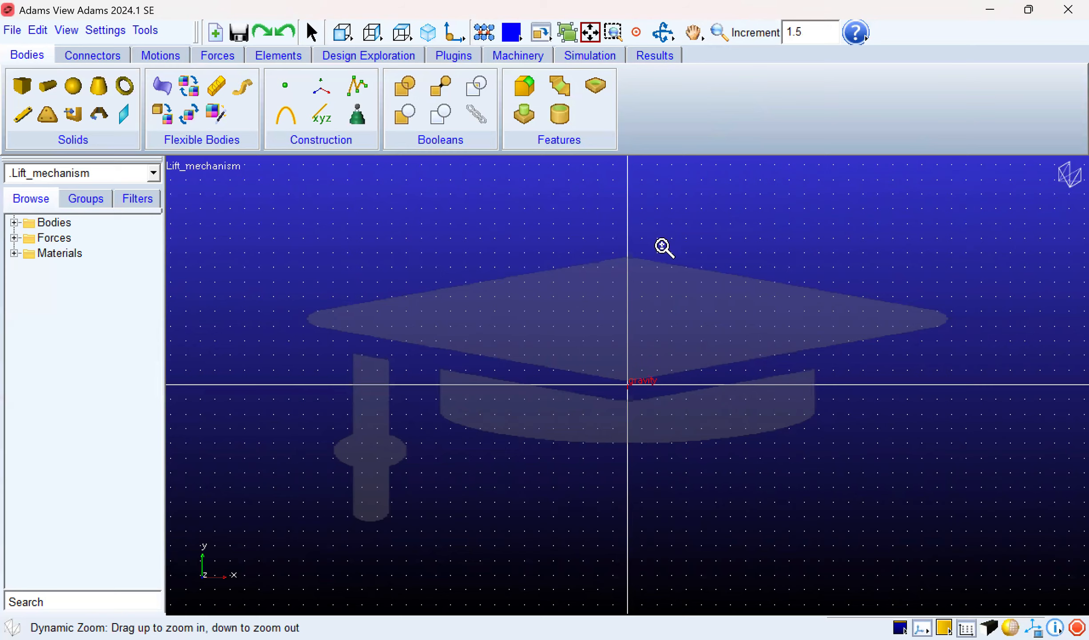
pyautogui.moveTo(664, 248); pyautogui.dragTo(653, 274)
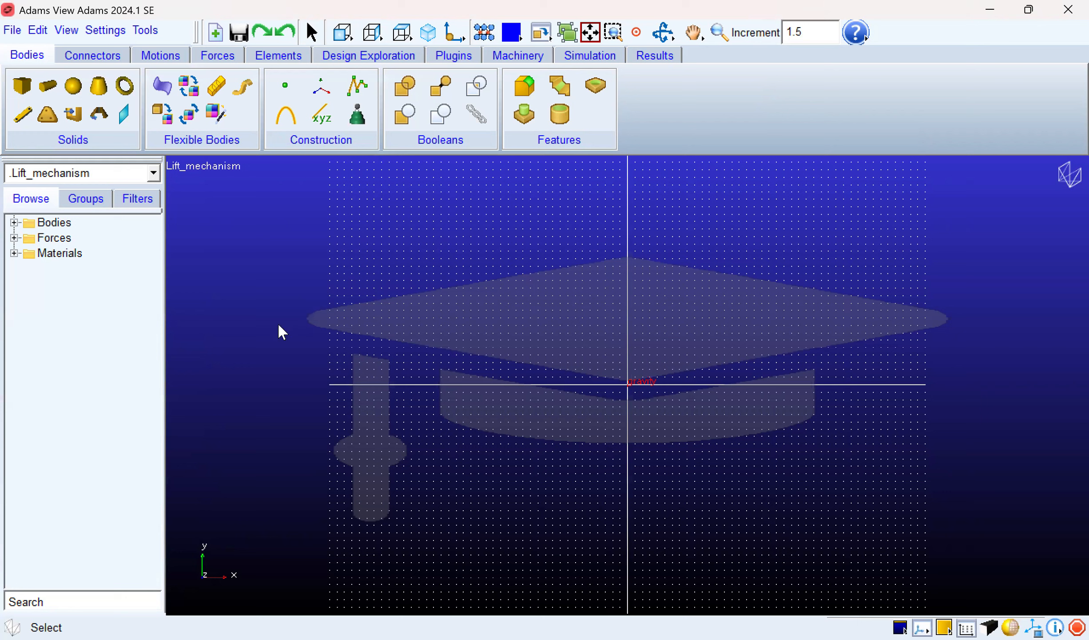
pyautogui.click(22, 87)
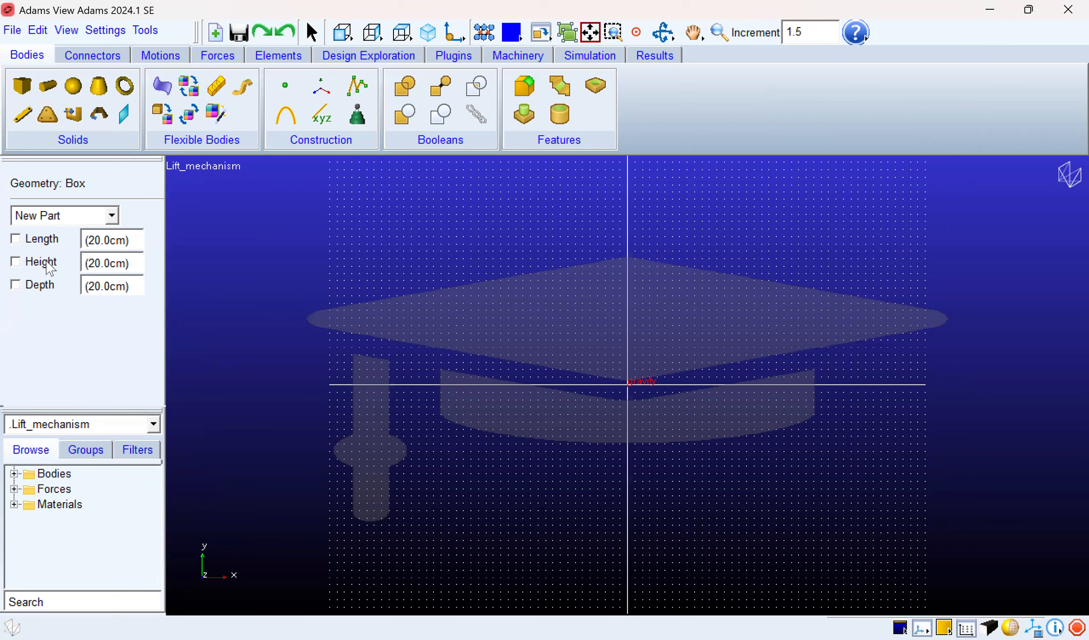
pyautogui.click(15, 239)
pyautogui.click(15, 261)
pyautogui.click(15, 284)
pyautogui.press('BackSpace')
pyautogui.press('BackSpace')
pyautogui.press('BackSpace')
pyautogui.press('BackSpace')
pyautogui.press('BackSpace')
pyautogui.write('12')
# Step: Set the box's height to 4 m and its depth to 8 m
pyautogui.click(115, 263)
pyautogui.press('BackSpace')
pyautogui.press('BackSpace')
pyautogui.press('BackSpace')
pyautogui.press('BackSpace')
pyautogui.press('BackSpace')
pyautogui.write('4')
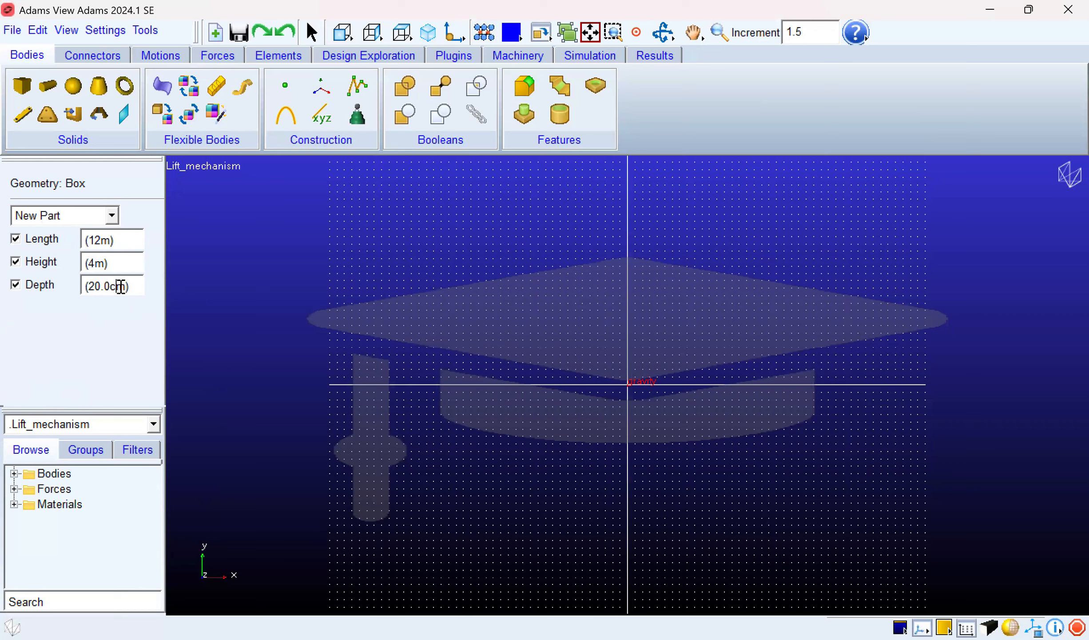
pyautogui.press('BackSpace')
pyautogui.press('BackSpace')
pyautogui.press('BackSpace')
pyautogui.press('BackSpace')
pyautogui.press('BackSpace')
pyautogui.write('8')
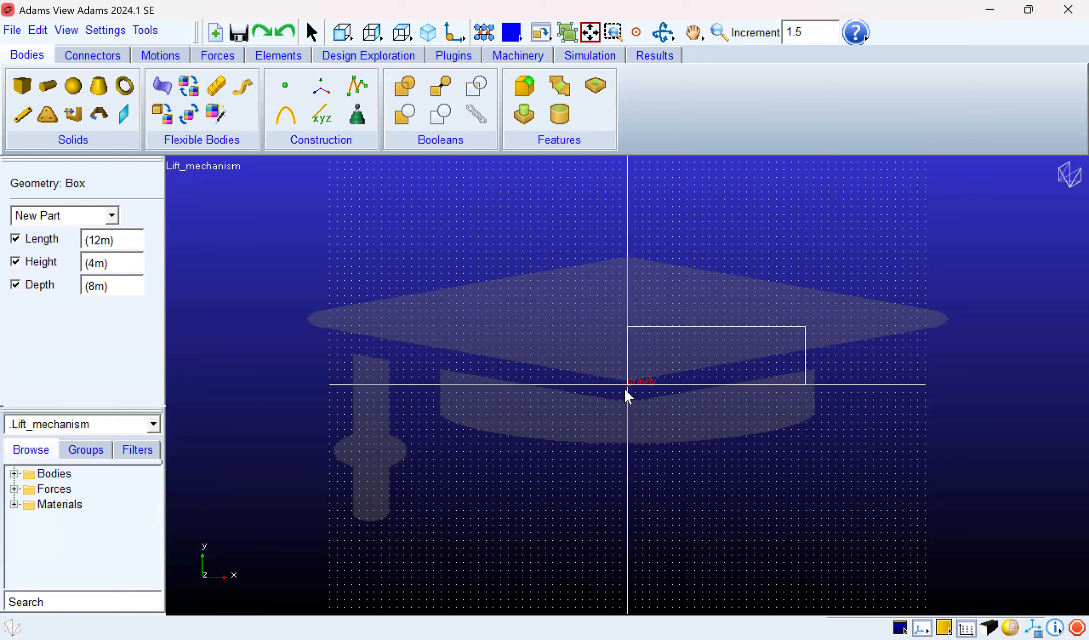
# Step: Bring up coordinate entry for the box's location and set the X coordinate to 0
pyautogui.rightClick(694, 319)
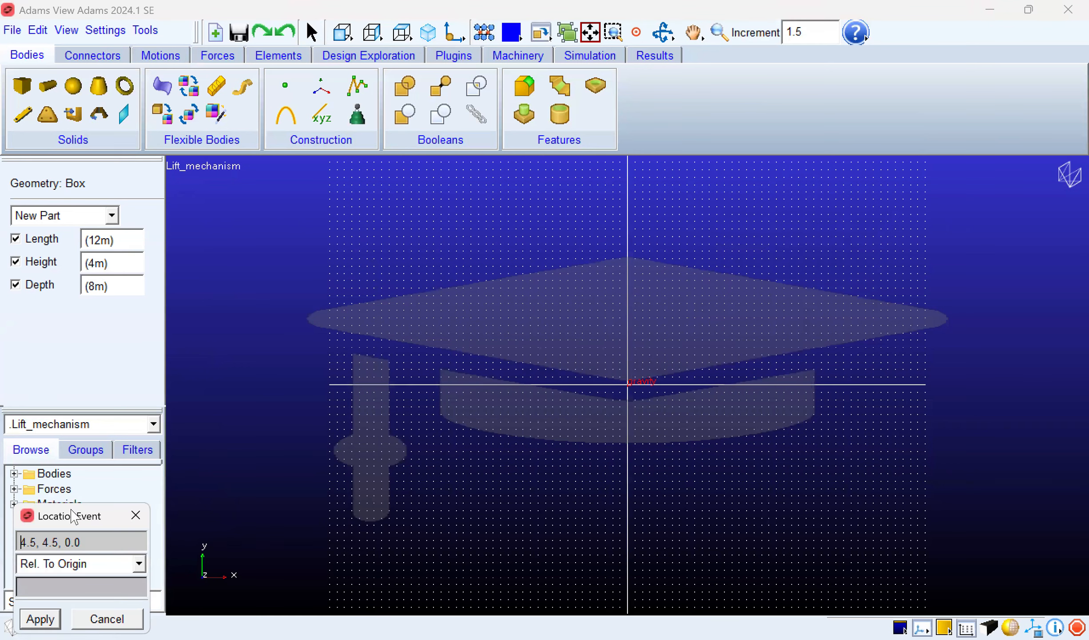
pyautogui.moveTo(71, 510); pyautogui.dragTo(91, 341)
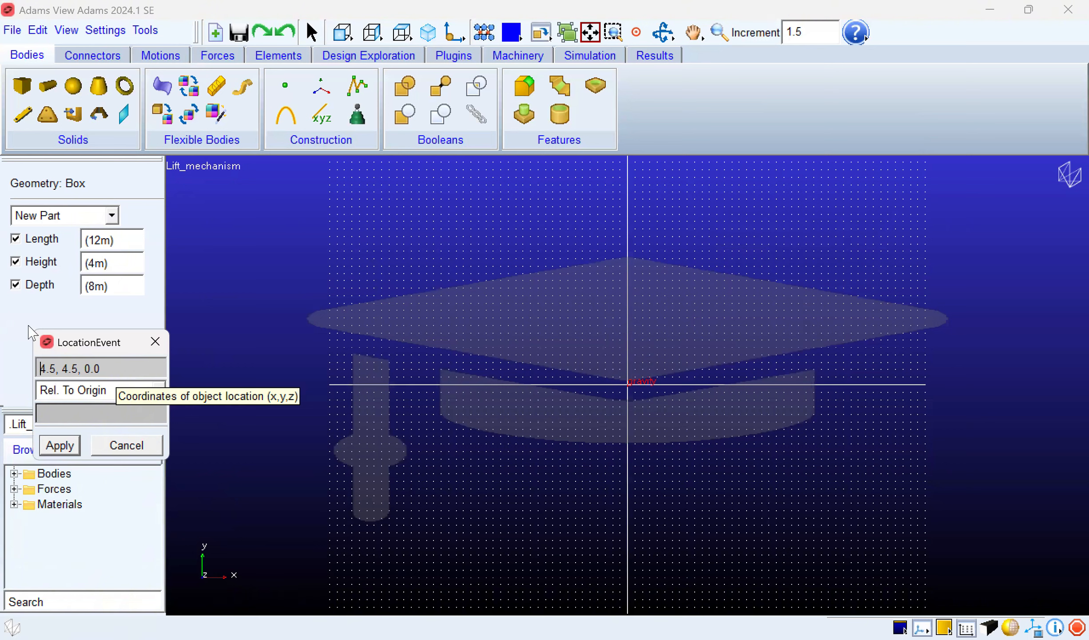
pyautogui.click(57, 369)
pyautogui.press('BackSpace')
pyautogui.press('BackSpace')
pyautogui.press('BackSpace')
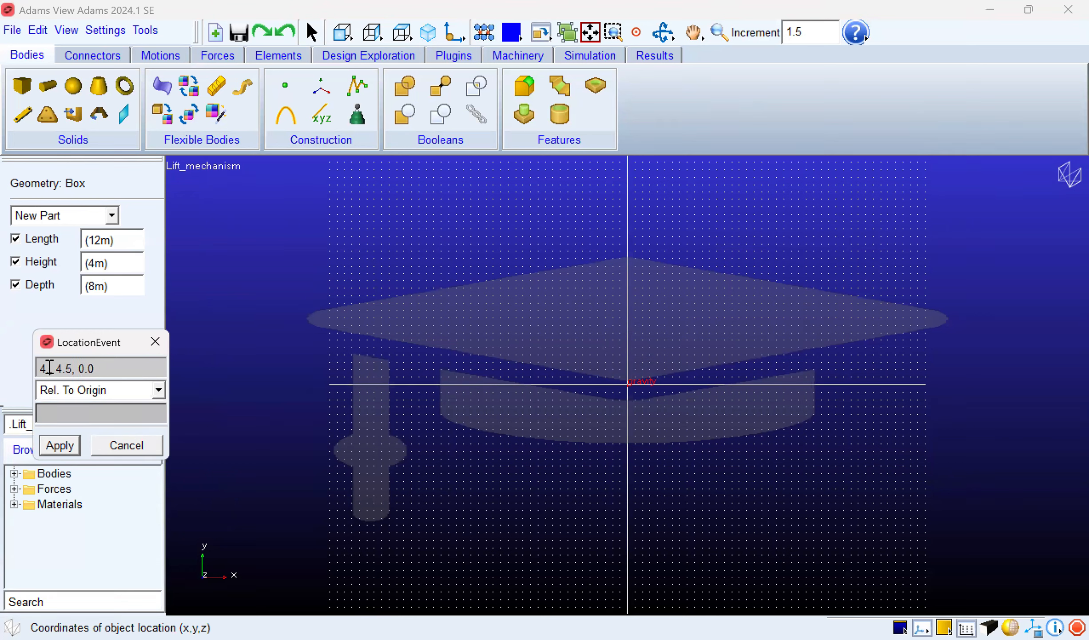
pyautogui.press('Delete')
pyautogui.press('Delete')
pyautogui.write('0')
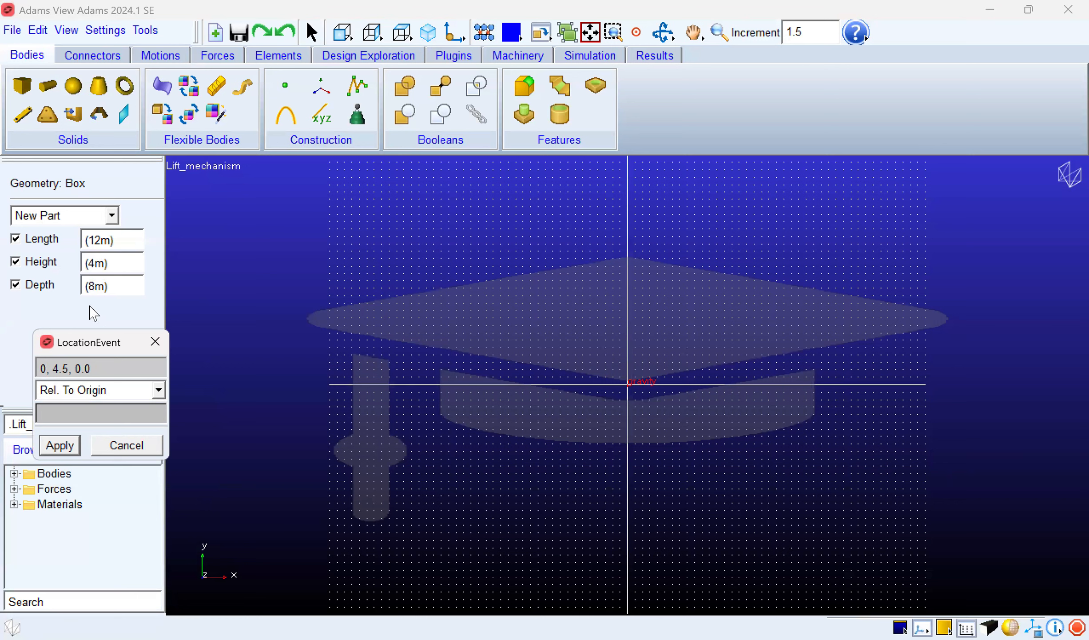
# Step: Set the box location's Y coordinate to -4 and its Z coordinate to 0
pyautogui.click(69, 369)
pyautogui.press('BackSpace')
pyautogui.press('BackSpace')
pyautogui.press('BackSpace')
pyautogui.write('-4')
pyautogui.click(86, 367)
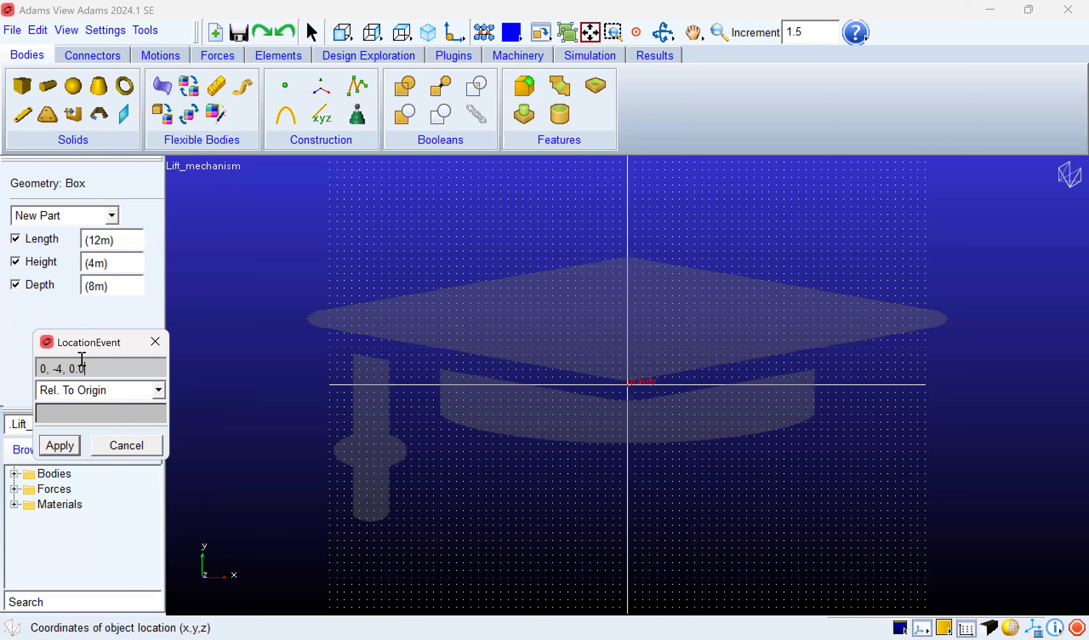
pyautogui.press('BackSpace')
pyautogui.press('BackSpace')
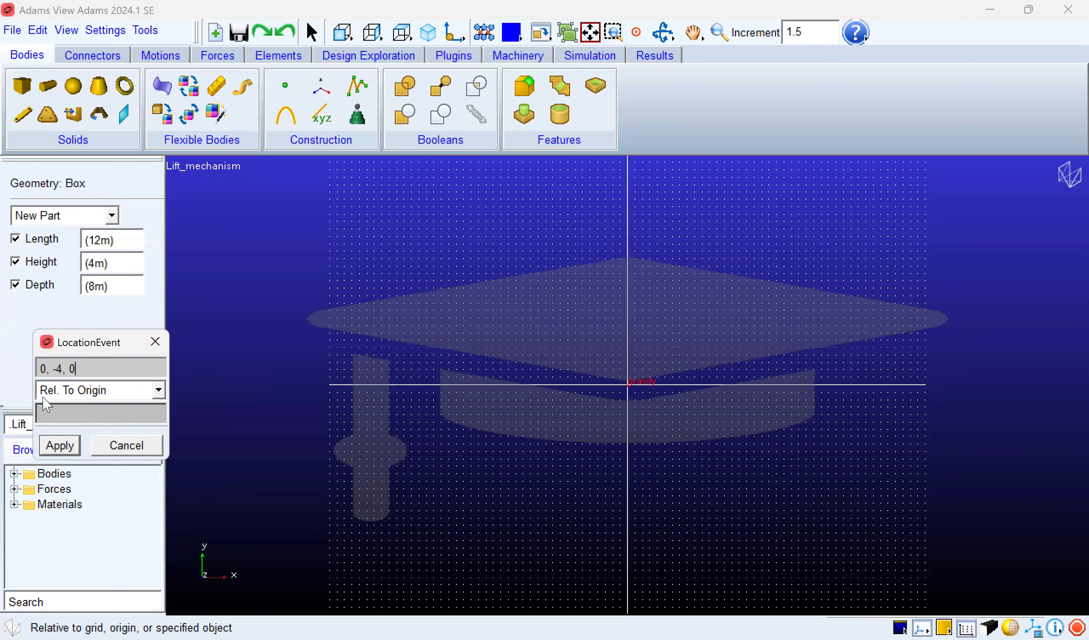
# Step: Keep the location relative to the origin and create the box at 0, -4, 0
pyautogui.click(66, 390)
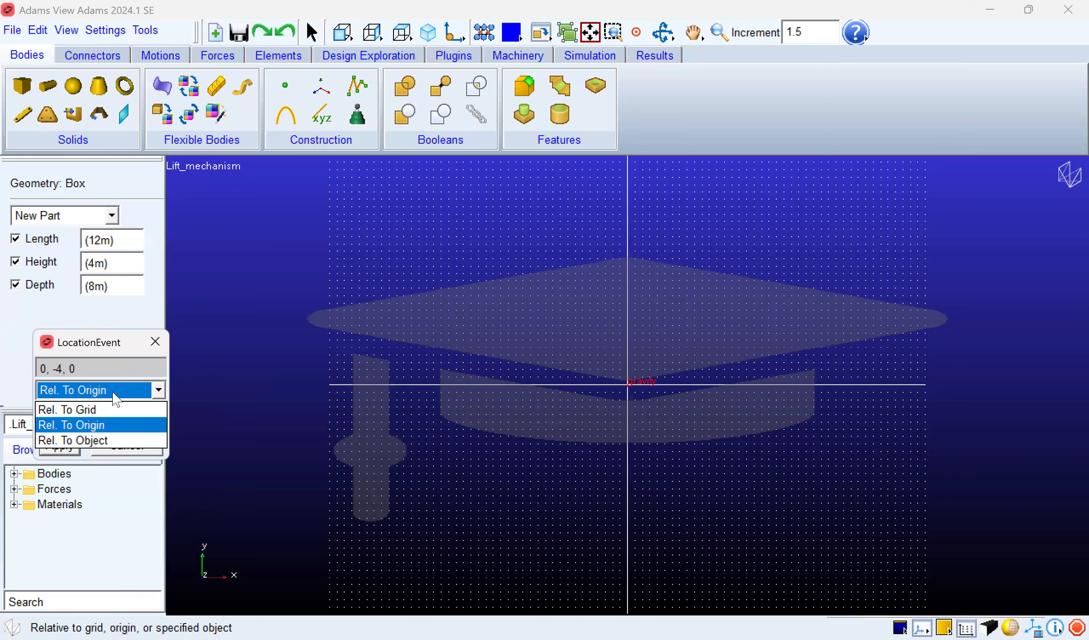
pyautogui.click(159, 391)
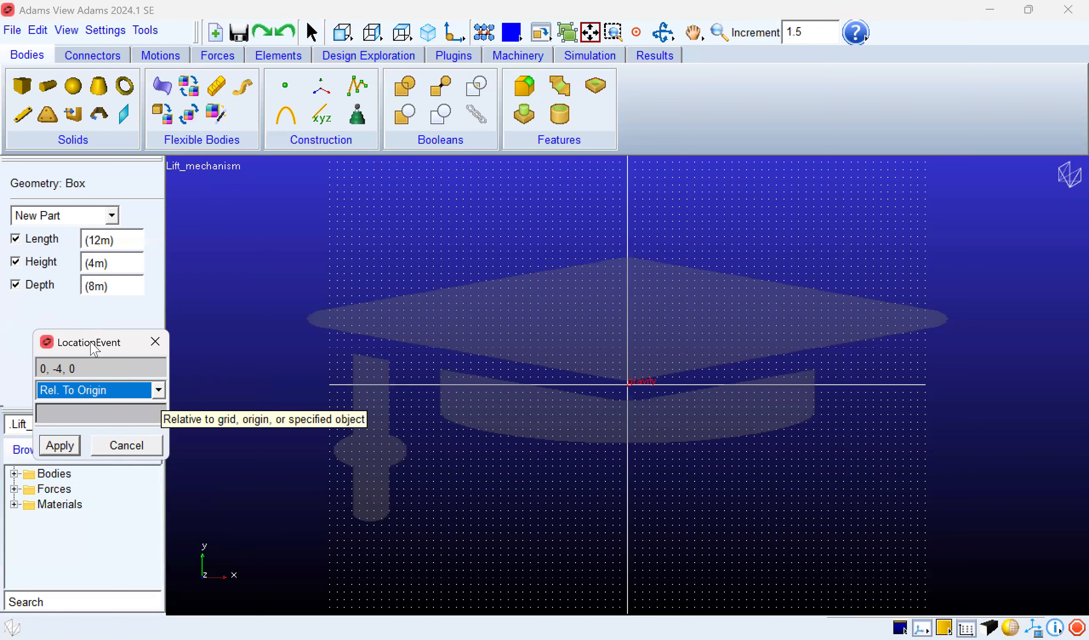
pyautogui.moveTo(92, 346); pyautogui.dragTo(75, 382)
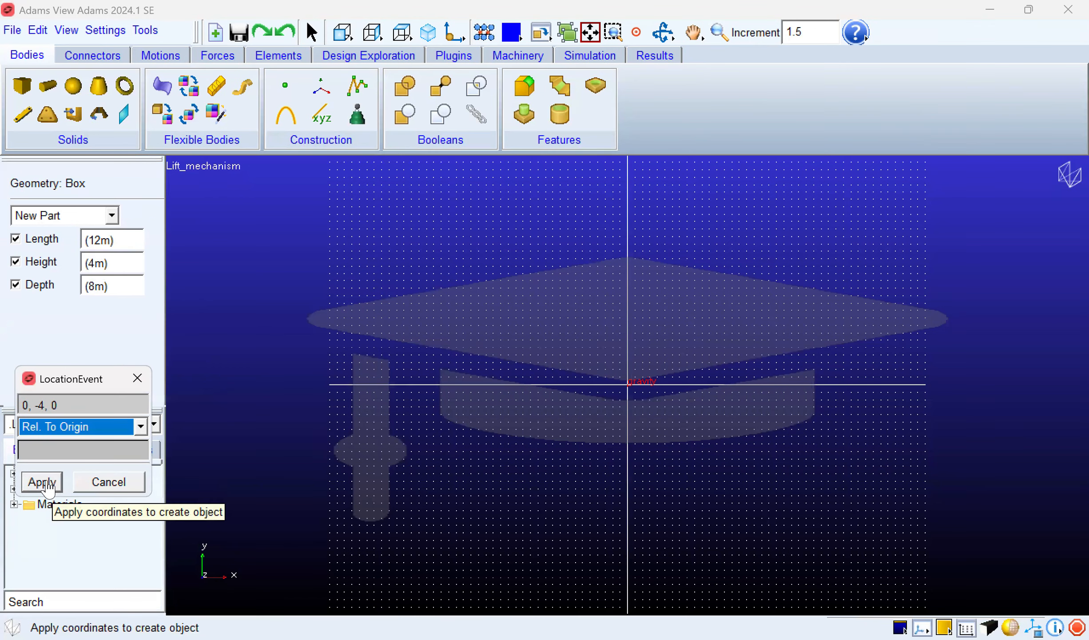
pyautogui.click(44, 483)
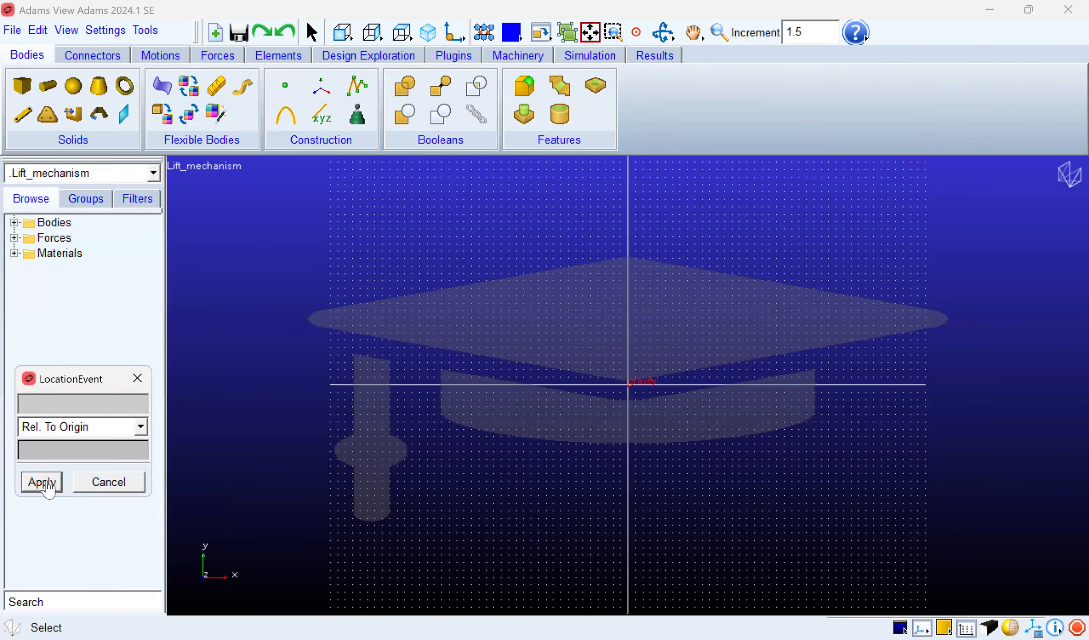
pyautogui.click(923, 432)
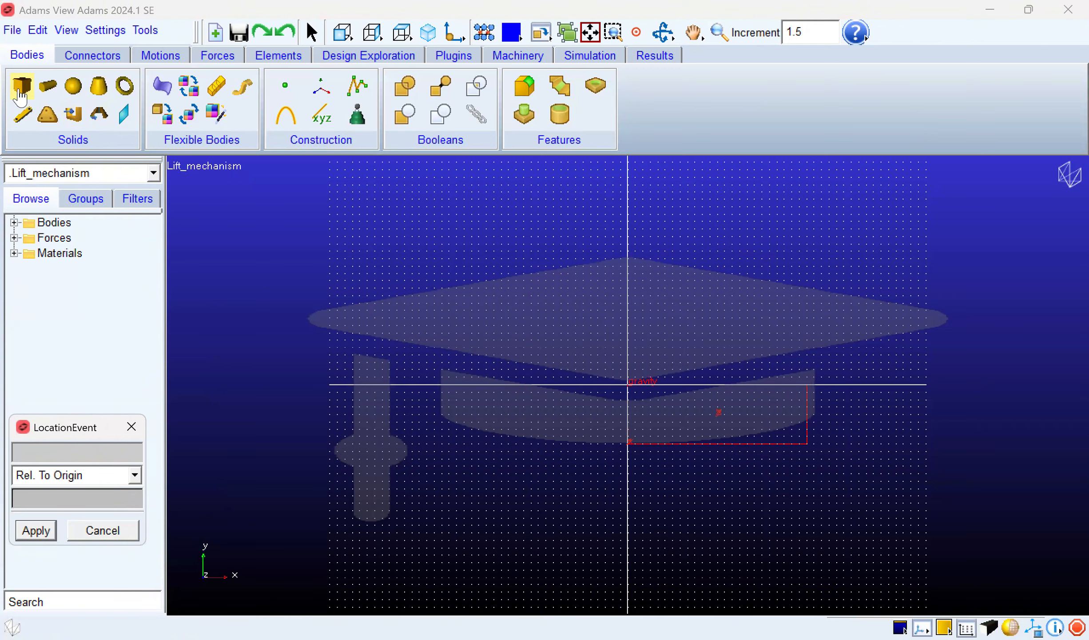
# Step: Start a second new-part box with length 3 m, height 3 m and depth 3.5 m
pyautogui.click(20, 93)
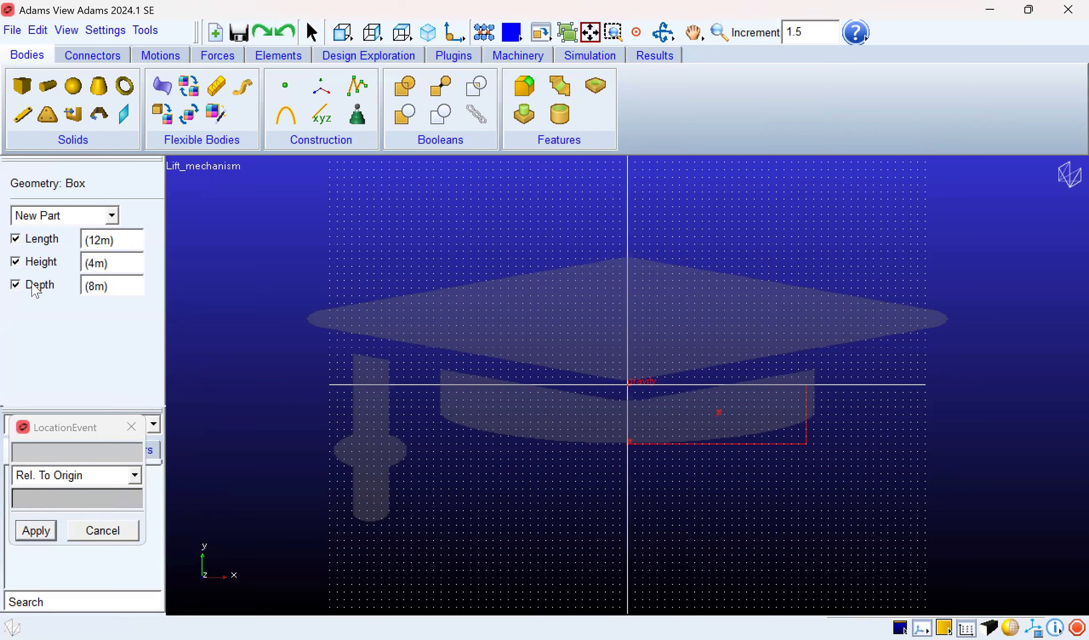
pyautogui.click(101, 240)
pyautogui.press('BackSpace')
pyautogui.press('BackSpace')
pyautogui.write('3')
pyautogui.press('BackSpace')
pyautogui.write('3')
pyautogui.click(95, 285)
pyautogui.press('BackSpace')
pyautogui.write('3.5')
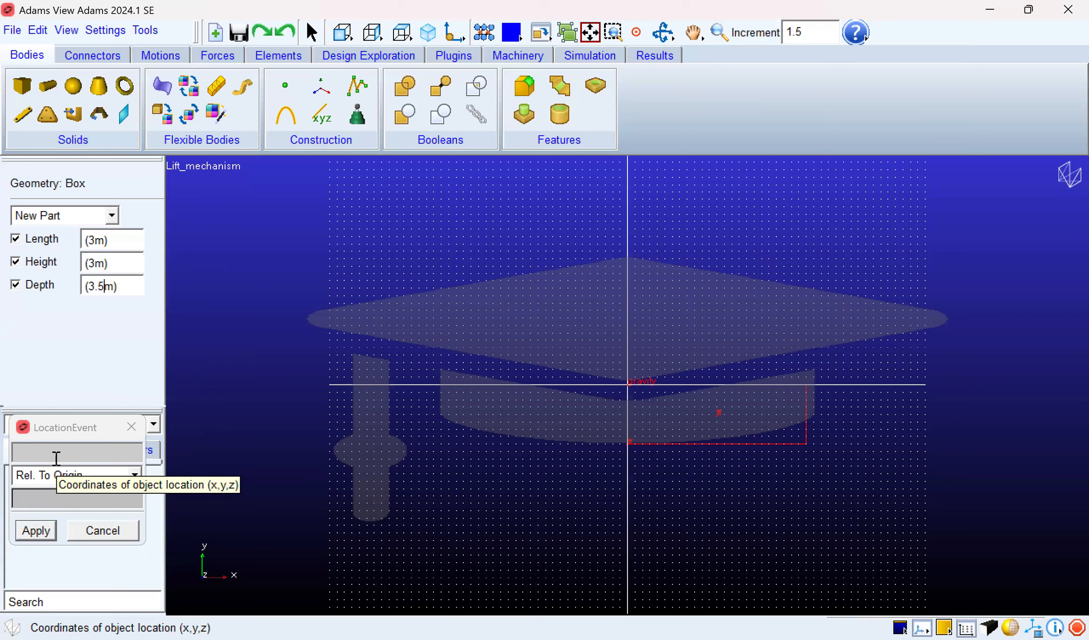
# Step: Create the second box at location 9, 0, 2.25 relative to the origin
pyautogui.click(28, 454)
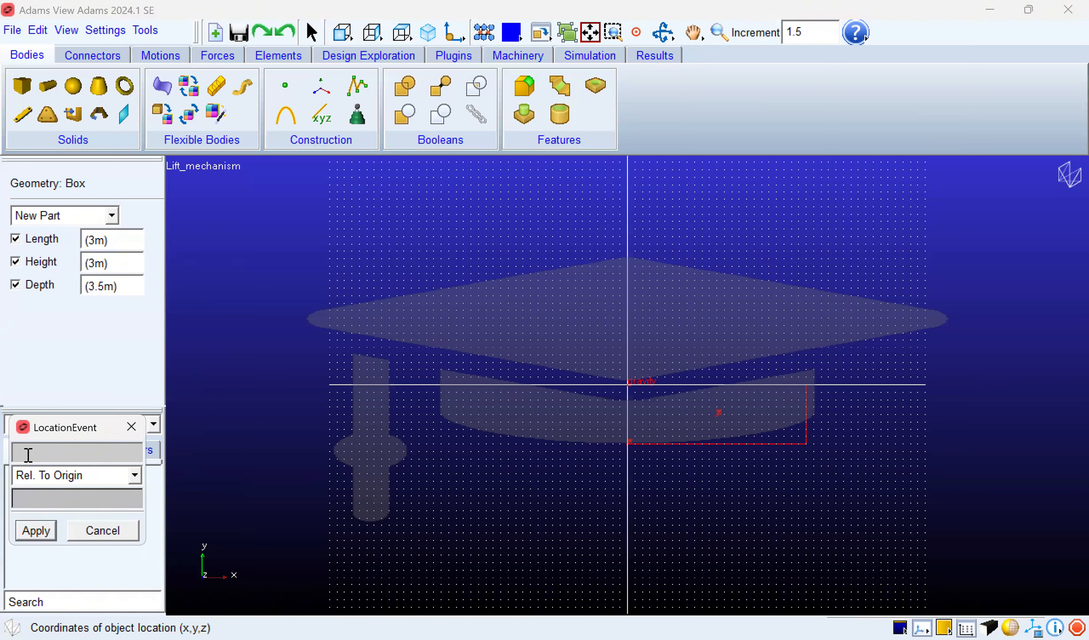
pyautogui.write('9')
pyautogui.write(',0')
pyautogui.write(',')
pyautogui.write('0.')
pyautogui.press('BackSpace')
pyautogui.press('BackSpace')
pyautogui.write('2.25')
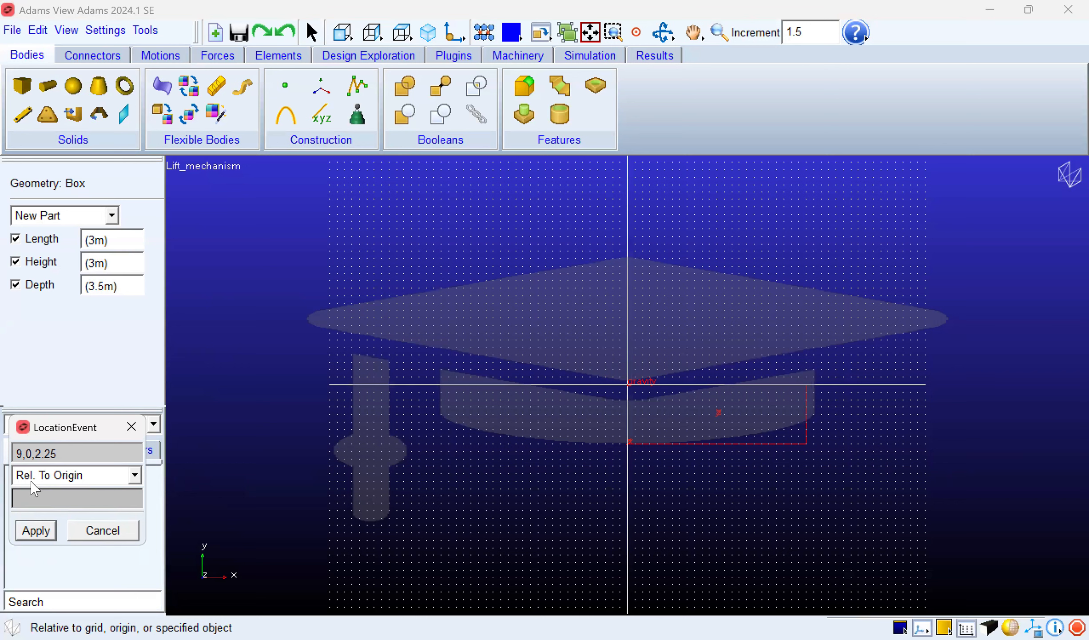
pyautogui.click(37, 531)
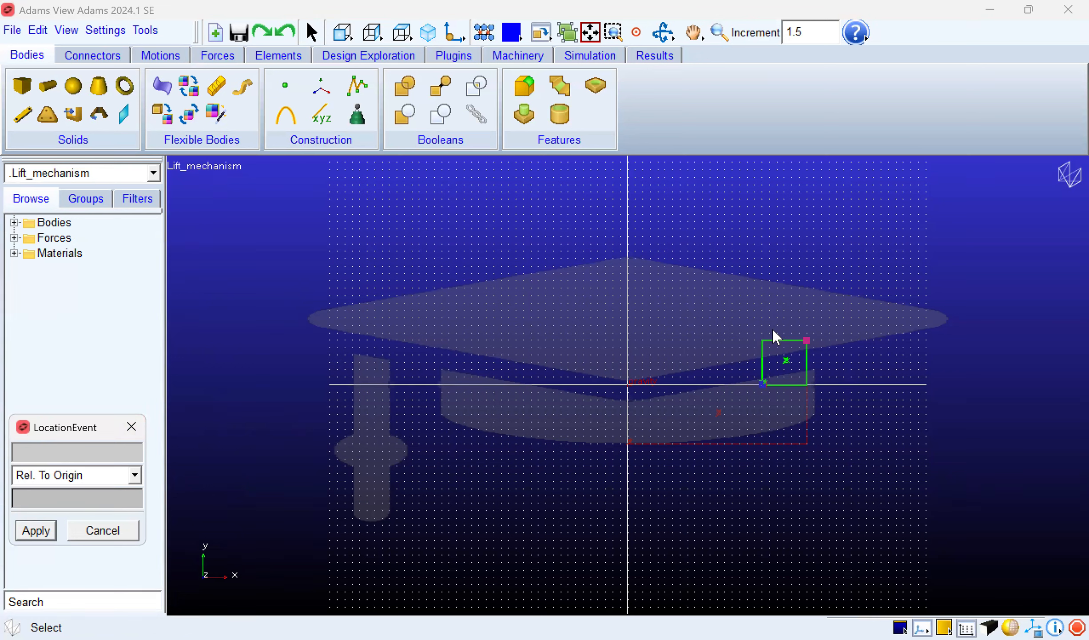
# Step: Start a new-part cylinder with fixed length and radius, and set its length to 10 m
pyautogui.click(48, 91)
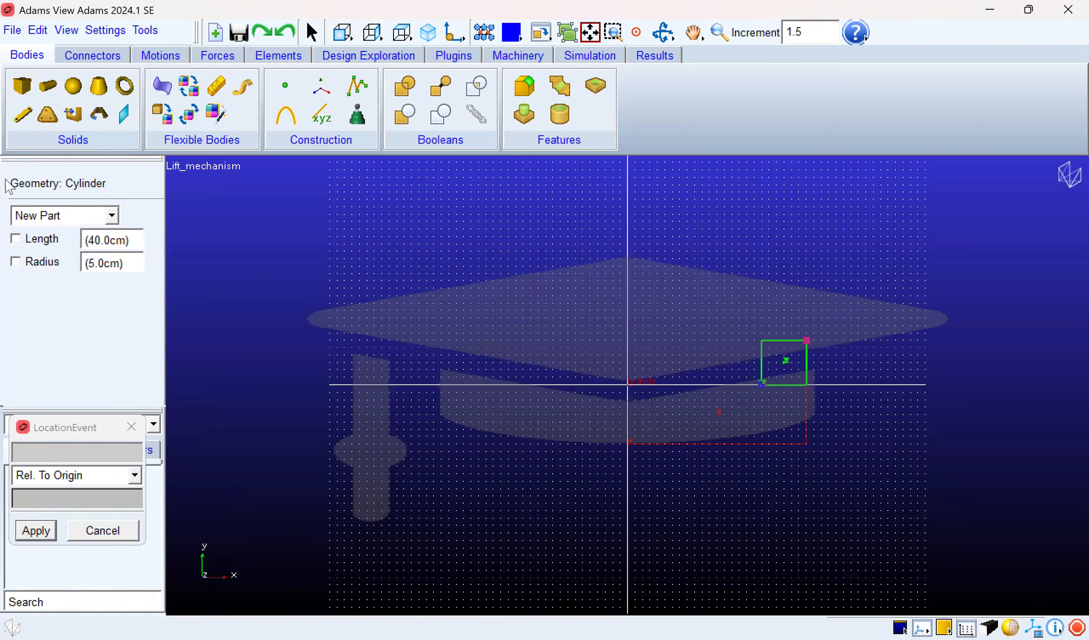
pyautogui.click(16, 238)
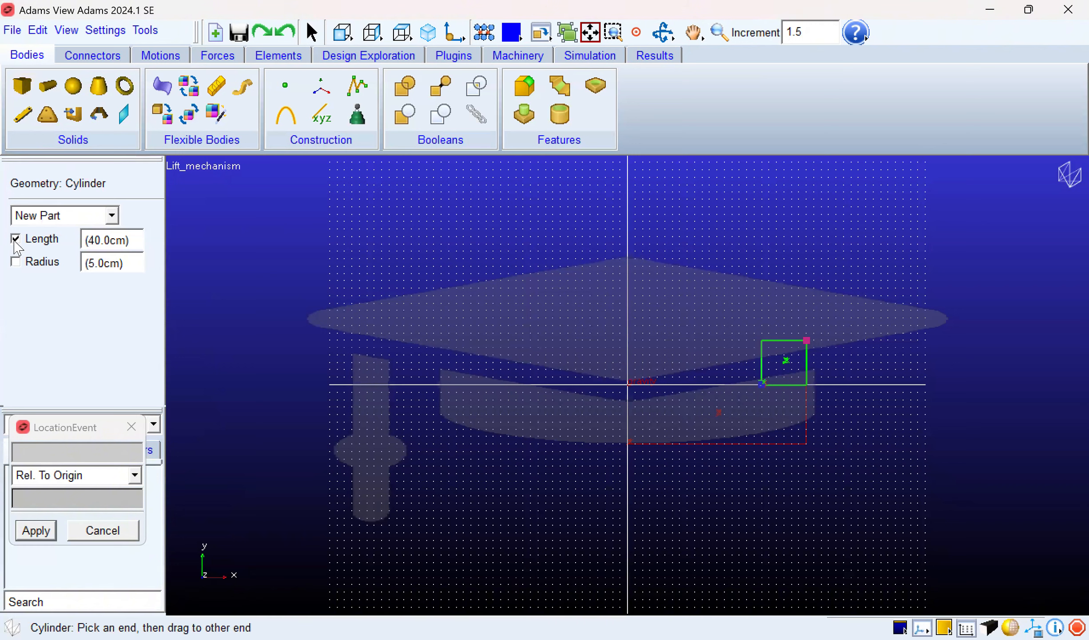
pyautogui.click(16, 262)
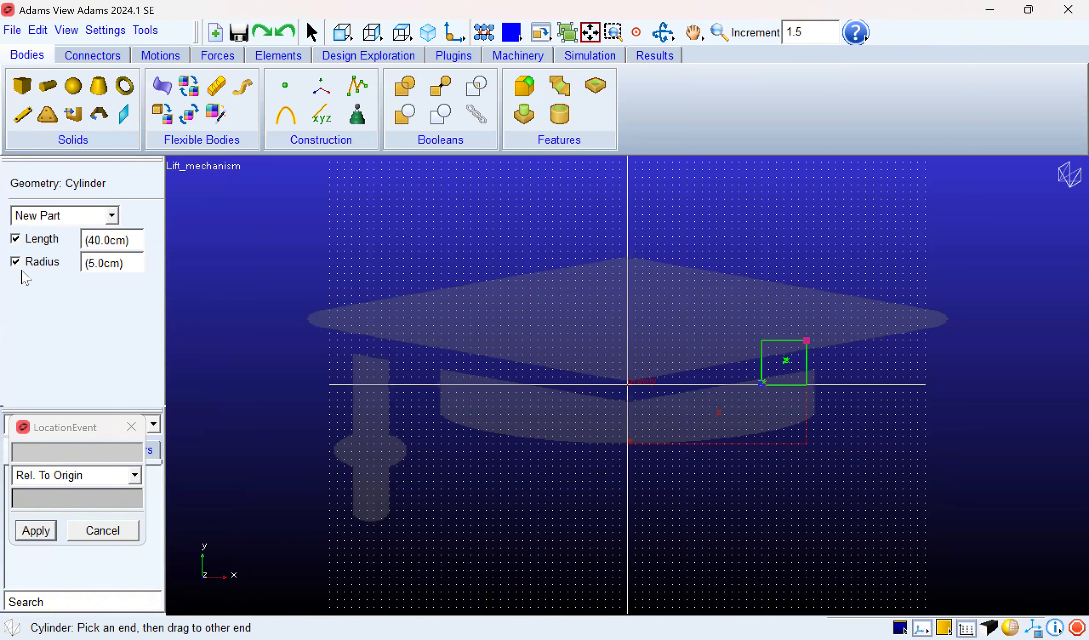
pyautogui.click(117, 240)
pyautogui.press('BackSpace')
pyautogui.press('BackSpace')
pyautogui.press('BackSpace')
pyautogui.press('BackSpace')
pyautogui.press('BackSpace')
pyautogui.write('10')
# Step: Set the cylinder's radius to 1 m
pyautogui.click(105, 262)
pyautogui.press('BackSpace')
pyautogui.press('BackSpace')
pyautogui.press('BackSpace')
pyautogui.press('BackSpace')
pyautogui.write('1')
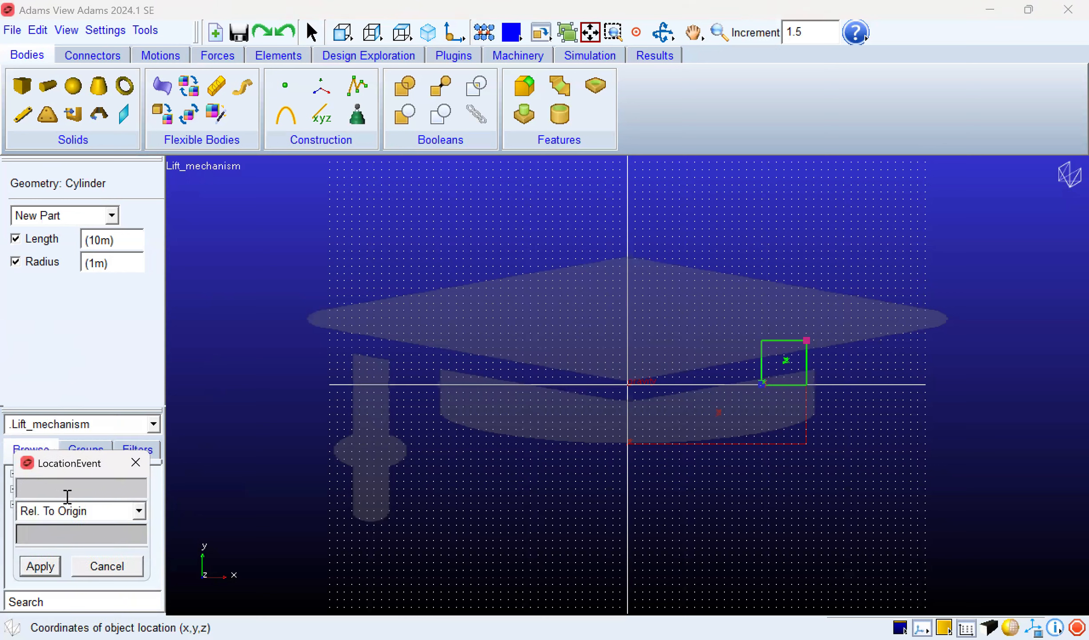
# Step: Place the cylinder's start at 0.5, 1.5, 4 relative to the origin and point it horizontally toward the small box's centre of mass
pyautogui.click(44, 490)
pyautogui.write('0.5, 1.5,4')
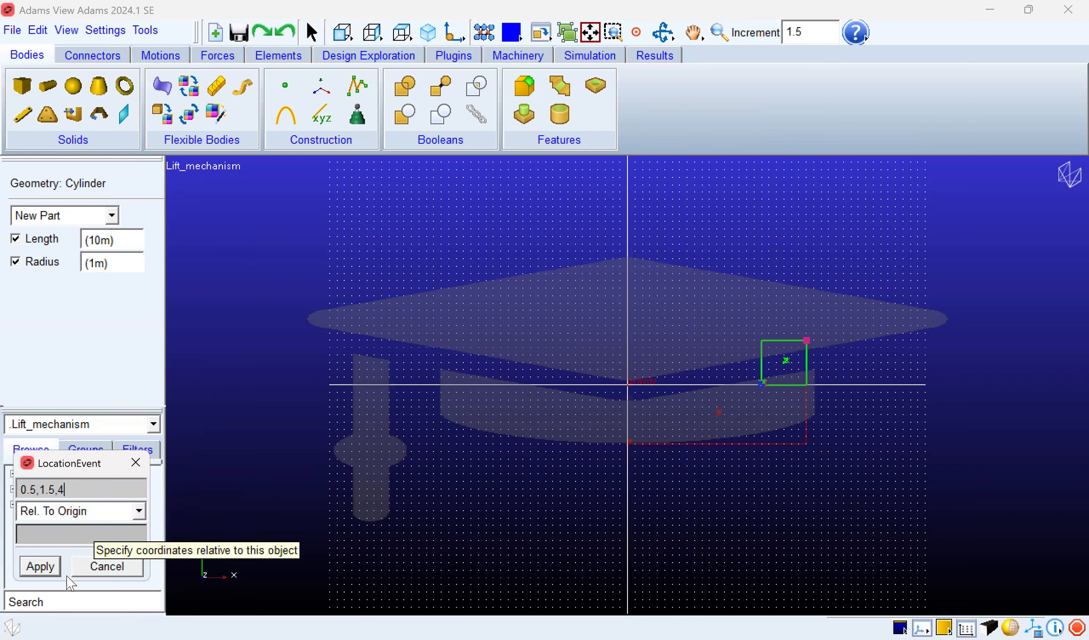
pyautogui.click(35, 567)
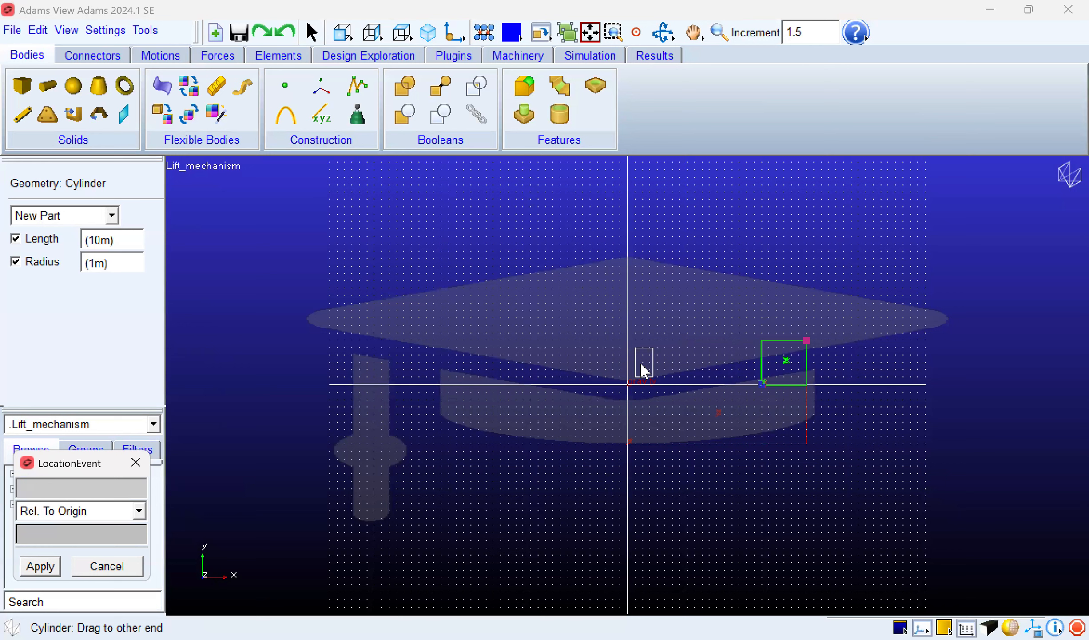
pyautogui.moveTo(795, 387); pyautogui.dragTo(786, 360)
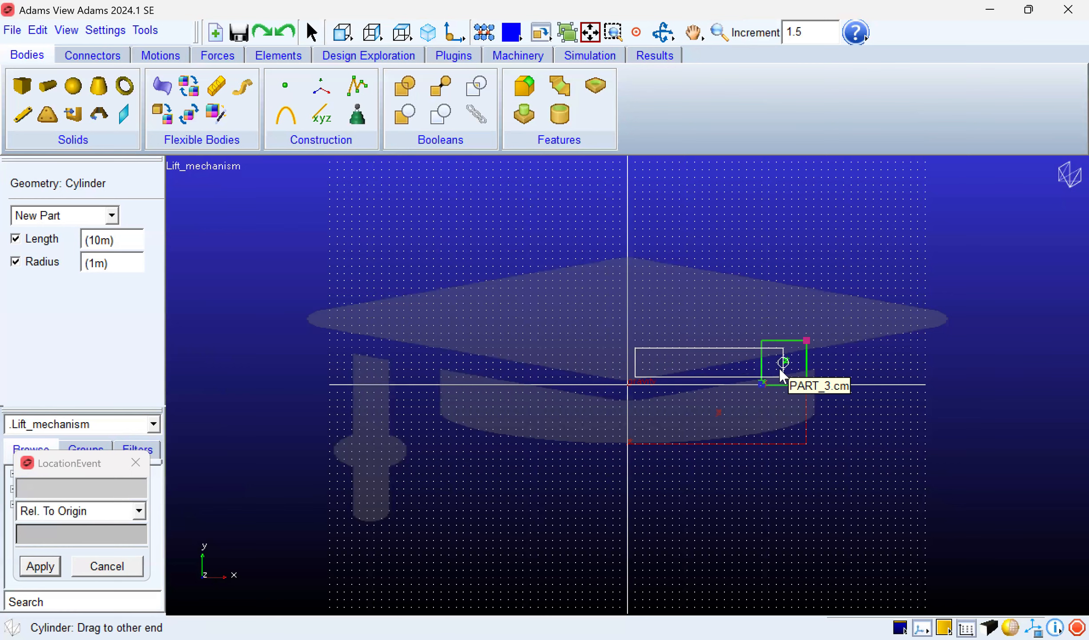
pyautogui.moveTo(781, 374); pyautogui.dragTo(784, 372)
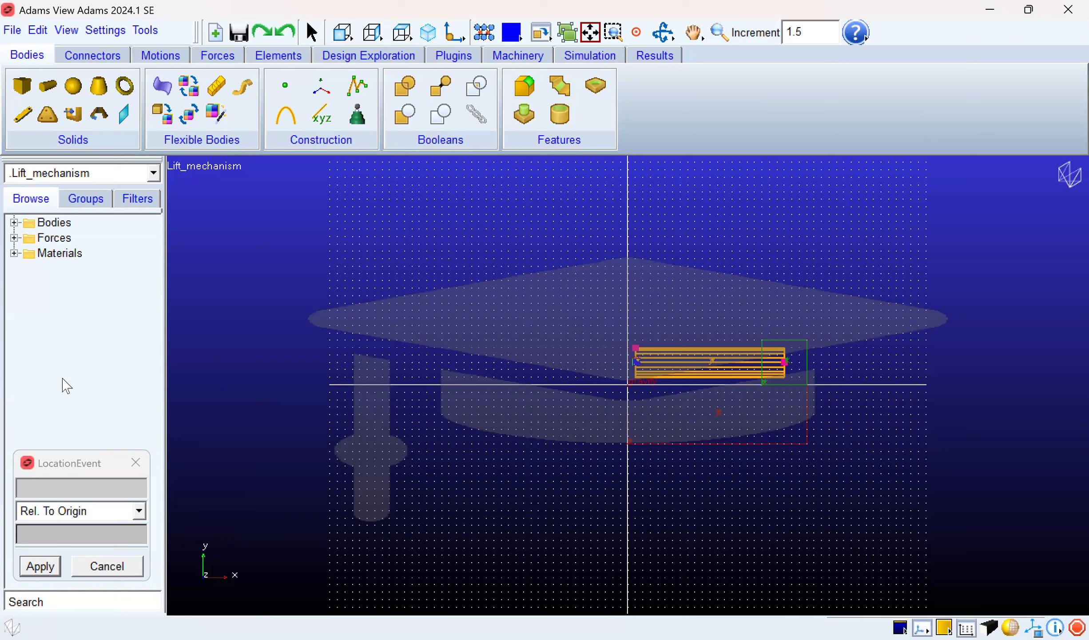
# Step: Start a second new-part cylinder with length 13 m and radius 0.5 m
pyautogui.click(49, 89)
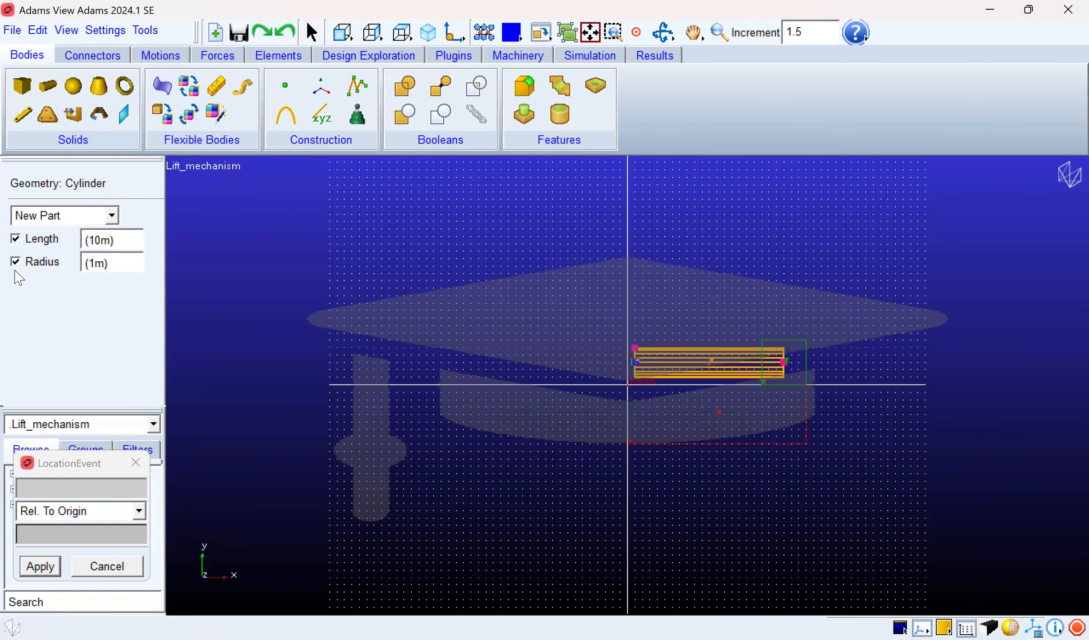
pyautogui.click(110, 252)
pyautogui.press('BackSpace')
pyautogui.write('3')
pyautogui.click(96, 263)
pyautogui.press('BackSpace')
pyautogui.write('.0')
pyautogui.press('BackSpace')
pyautogui.press('BackSpace')
pyautogui.write('0.5')
# Step: Place the thinner cylinder's start at -4.5, 1.5, 4 relative to the origin and direct it horizontally along the first cylinder
pyautogui.click(34, 487)
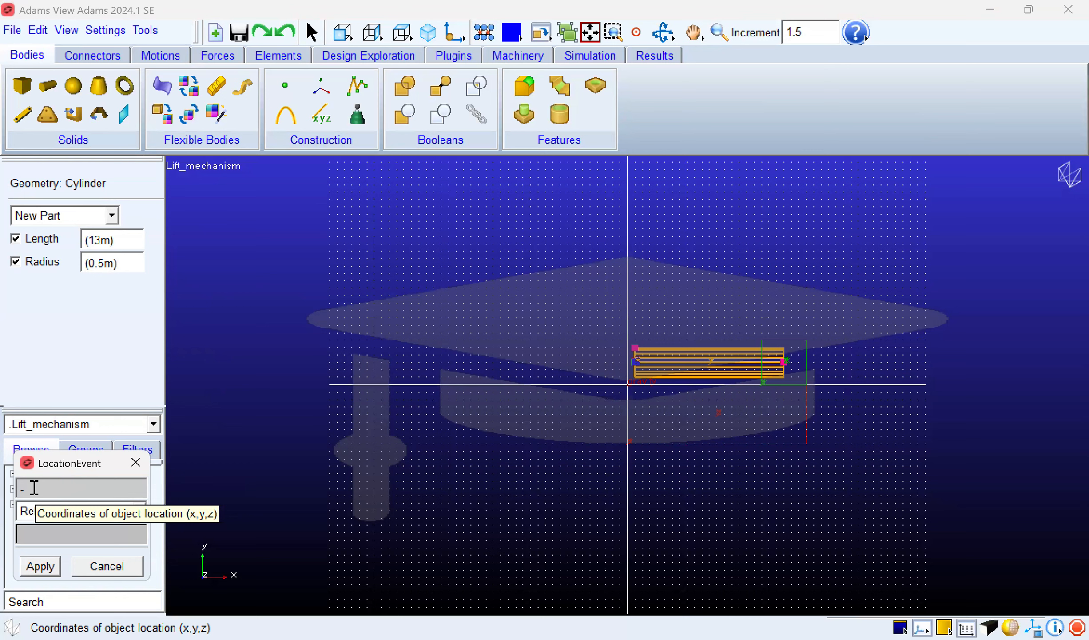
pyautogui.write('4.5.')
pyautogui.press('BackSpace')
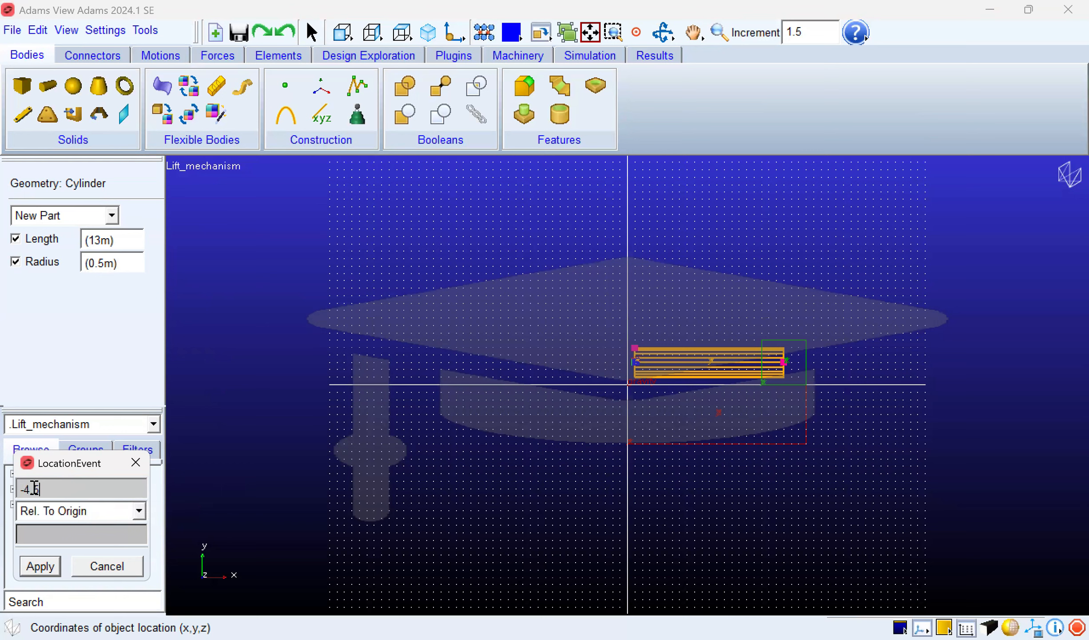
pyautogui.write(',')
pyautogui.write('1.5,4')
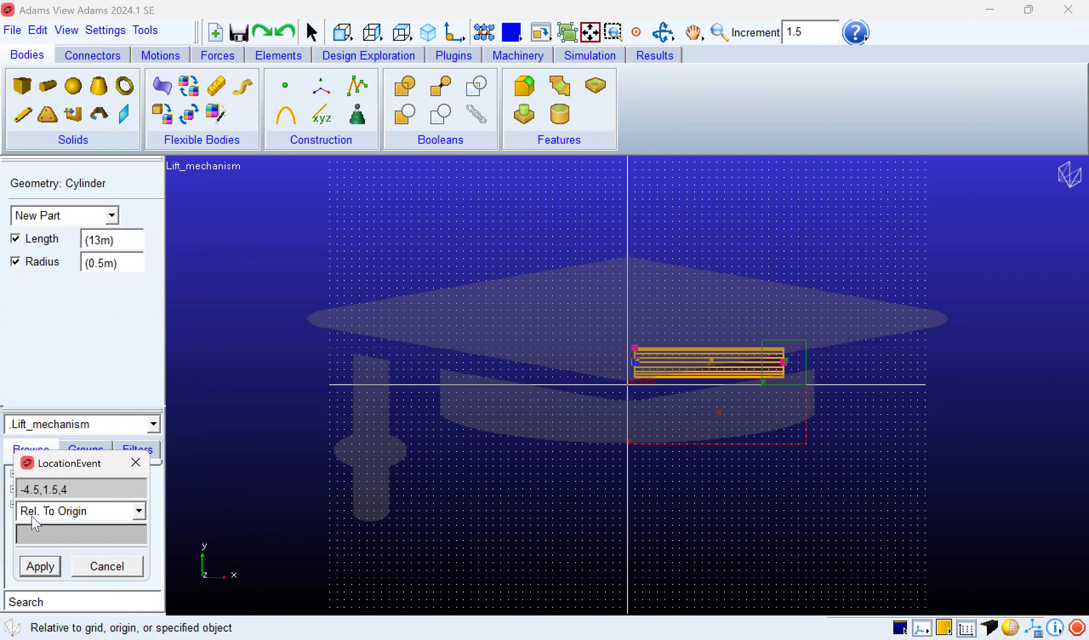
pyautogui.click(40, 569)
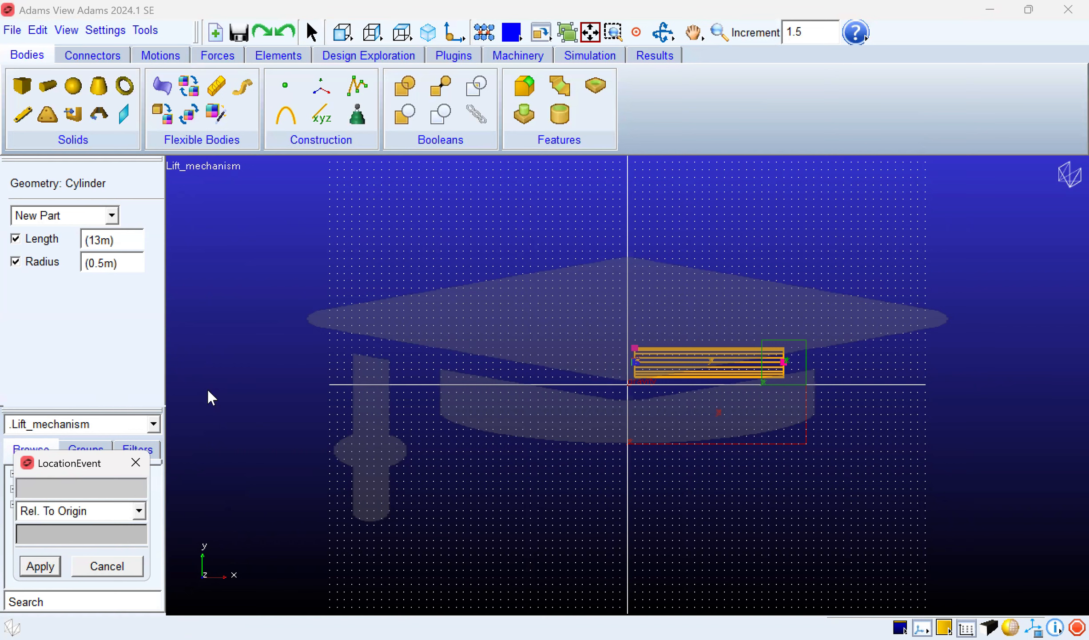
pyautogui.click(710, 367)
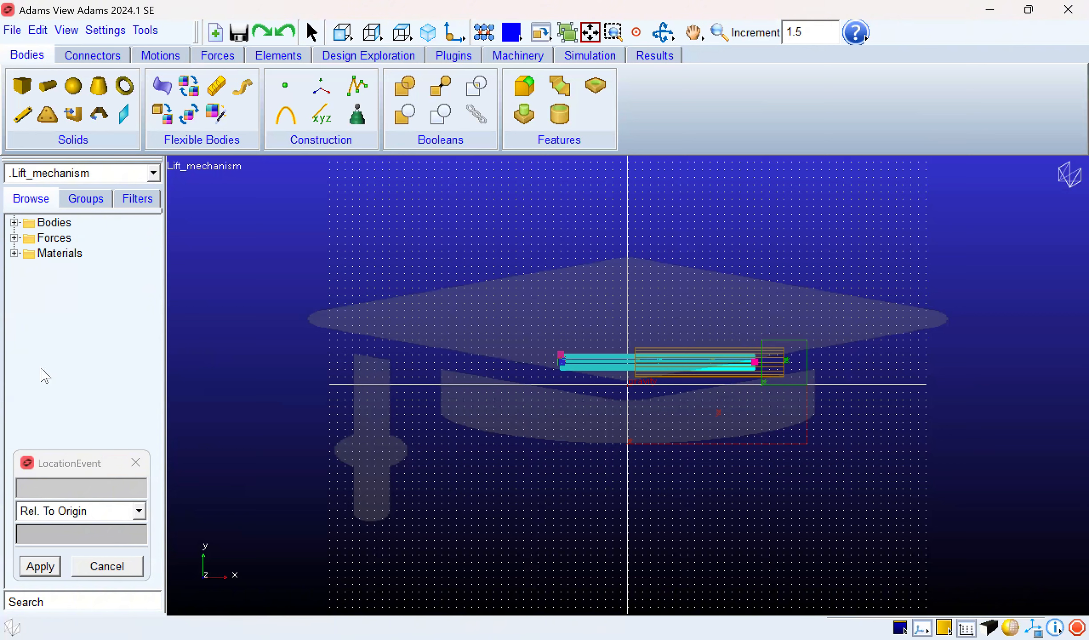
# Step: Start a third new-part box with length 4.5 m, height 3 m and depth 4 m
pyautogui.click(28, 94)
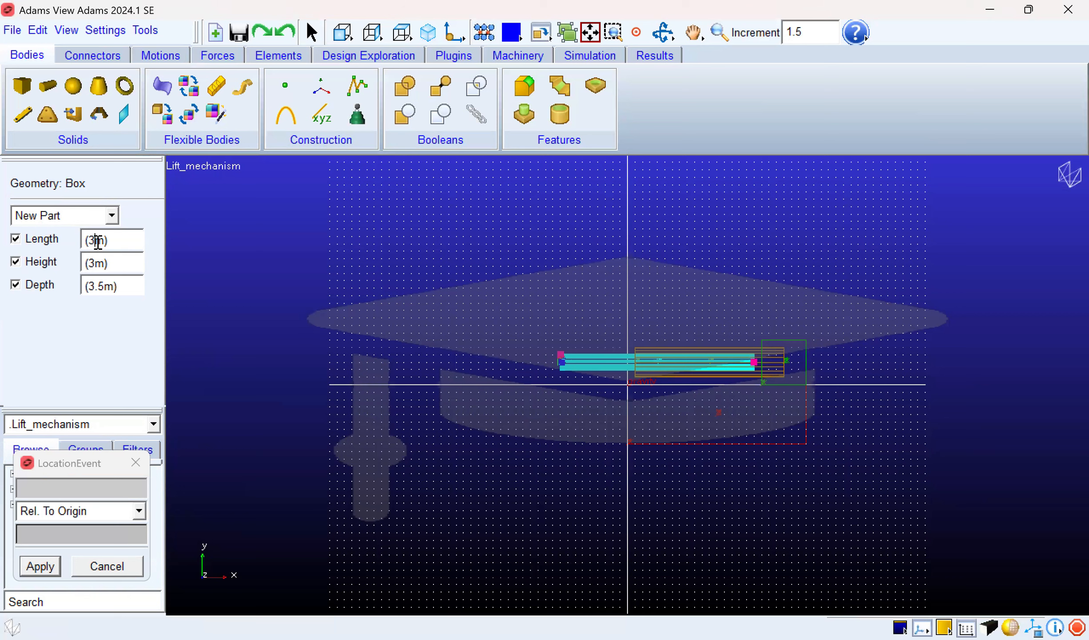
pyautogui.press('BackSpace')
pyautogui.write('4.5')
pyautogui.click(94, 263)
pyautogui.press('BackSpace')
pyautogui.write('3')
pyautogui.click(105, 286)
pyautogui.press('BackSpace')
pyautogui.press('BackSpace')
pyautogui.press('BackSpace')
pyautogui.write('4')
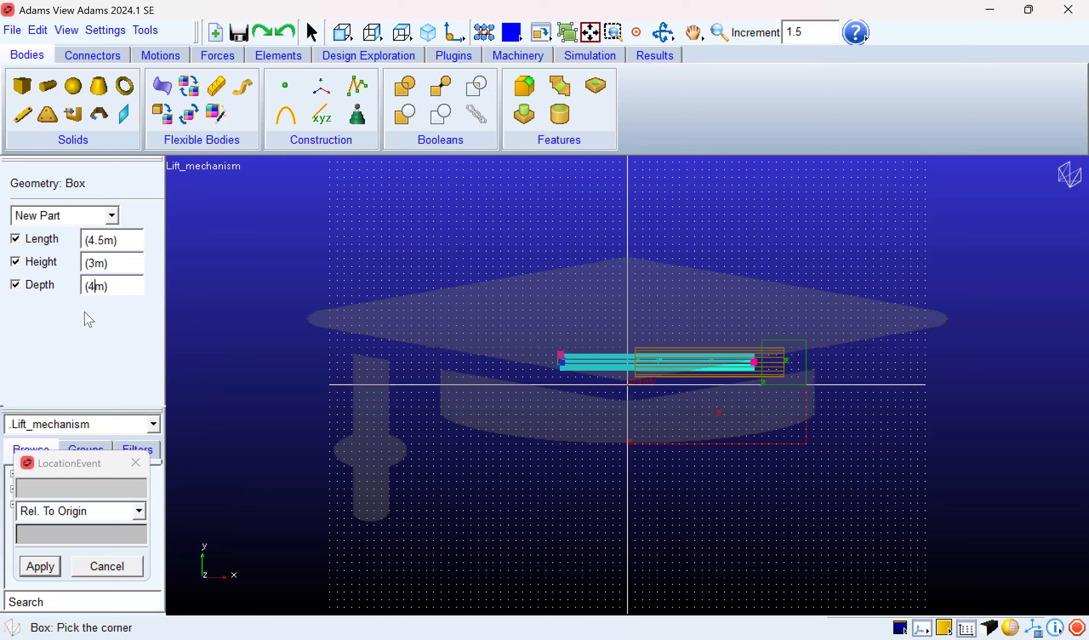
# Step: Create the third box at location -6.75, 1.5, 2 relative to the origin
pyautogui.click(90, 468)
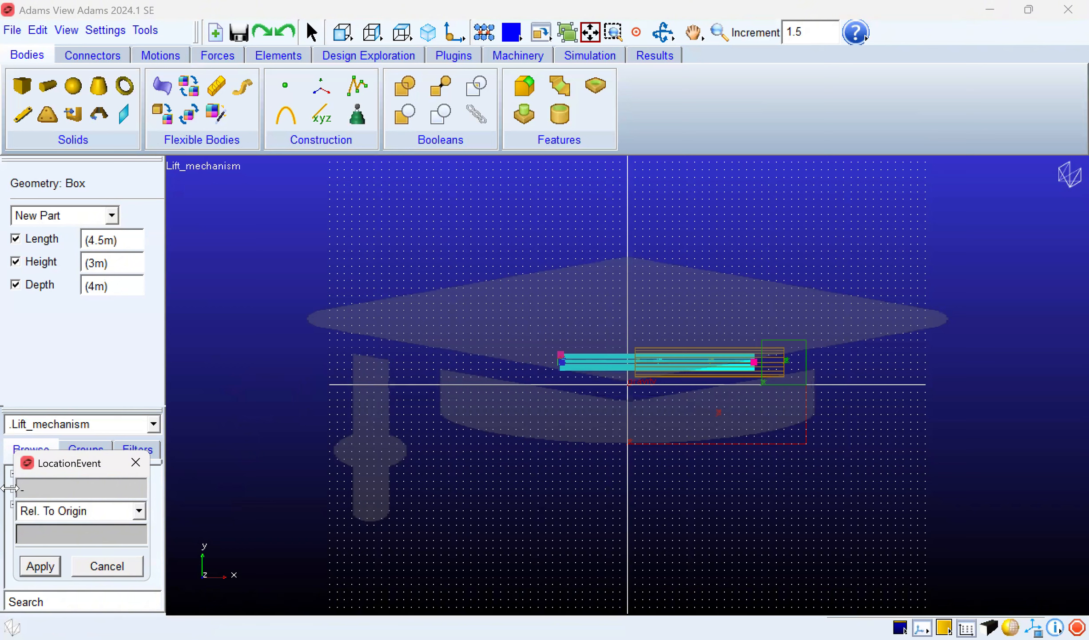
pyautogui.write('6.75,1.5,2')
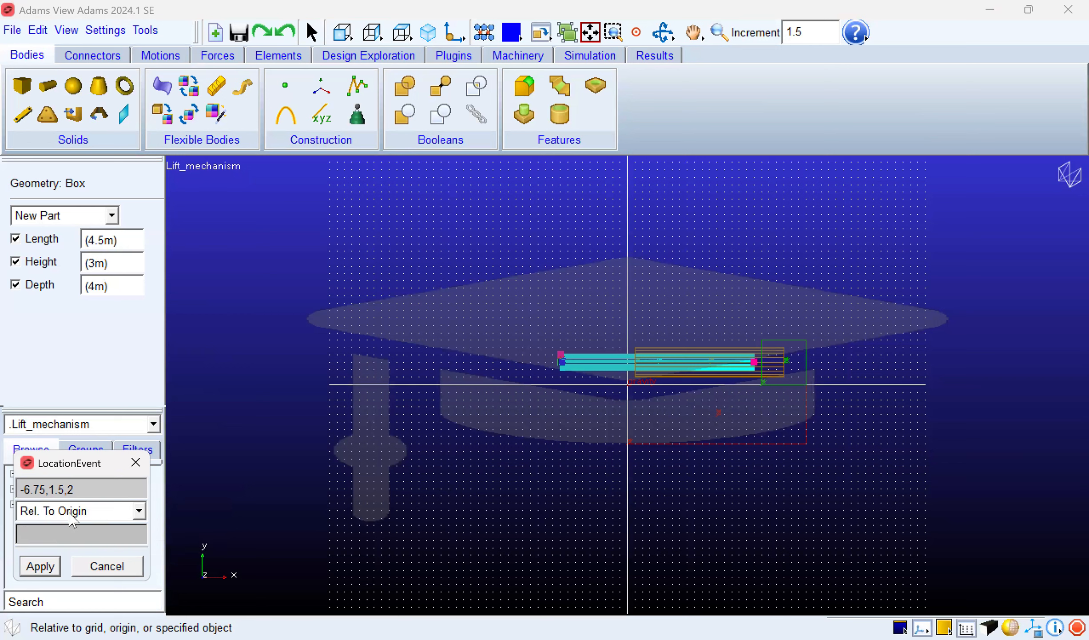
pyautogui.click(52, 575)
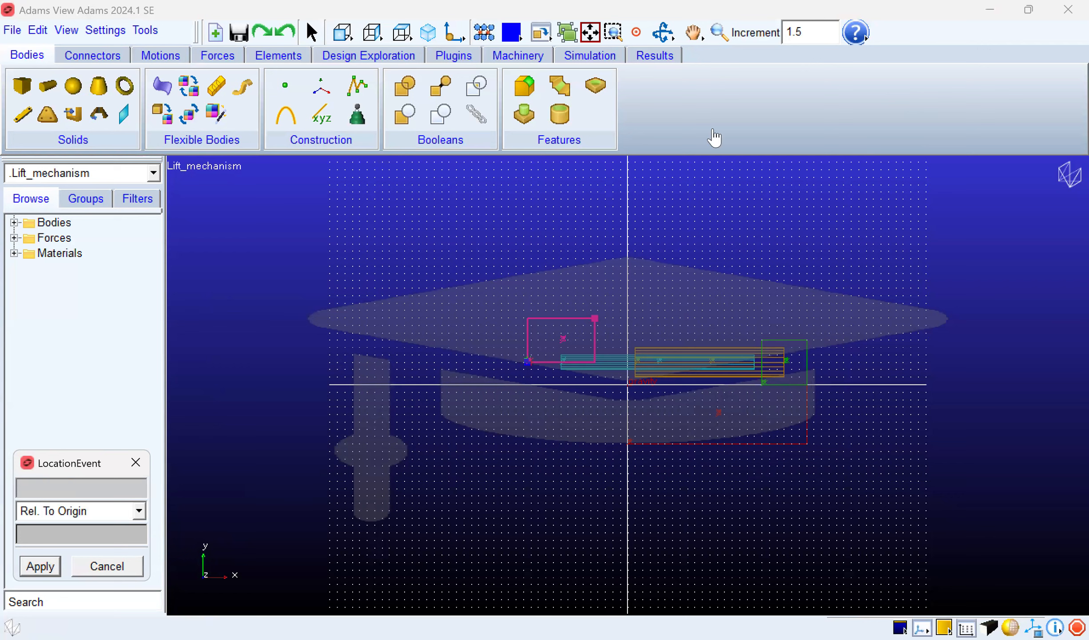
# Step: Examine the arrangement of the boxes and cylinders in 3D from several angles
pyautogui.press('r')
pyautogui.moveTo(741, 384); pyautogui.dragTo(706, 445)
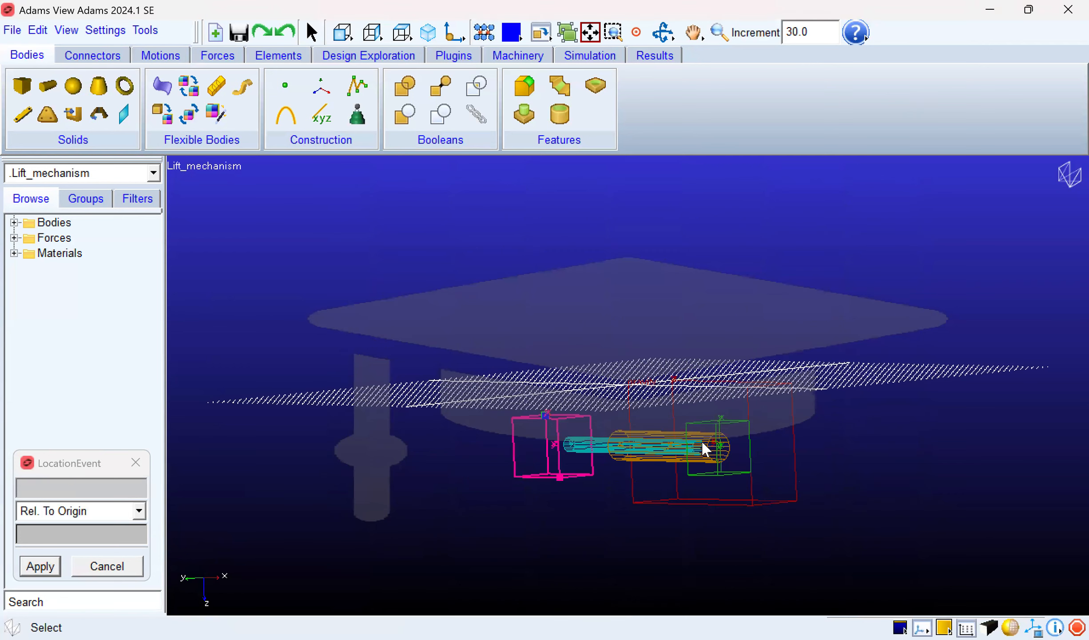
pyautogui.click(656, 32)
pyautogui.moveTo(735, 457); pyautogui.dragTo(695, 415)
pyautogui.moveTo(785, 457); pyautogui.dragTo(848, 428)
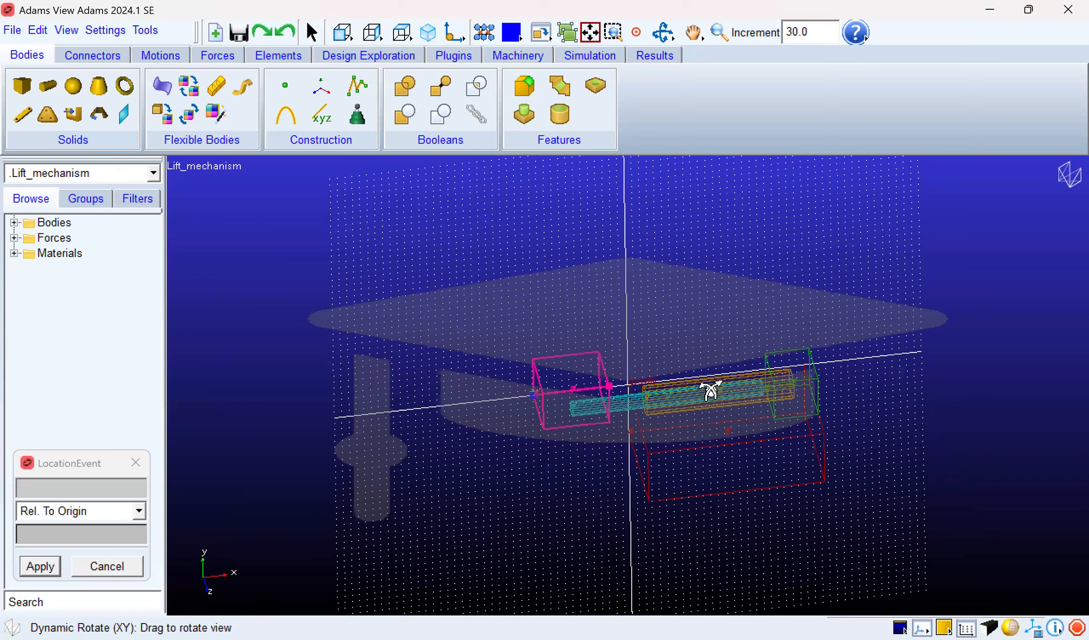
pyautogui.moveTo(710, 389); pyautogui.dragTo(620, 373)
pyautogui.moveTo(679, 347); pyautogui.dragTo(753, 319)
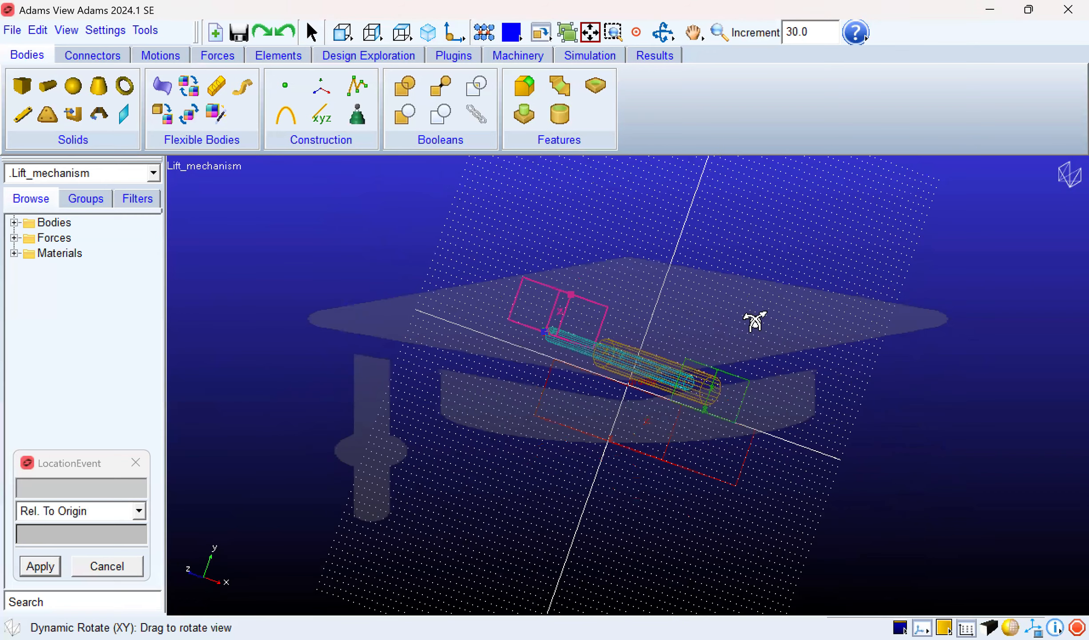
pyautogui.moveTo(795, 382); pyautogui.dragTo(766, 405)
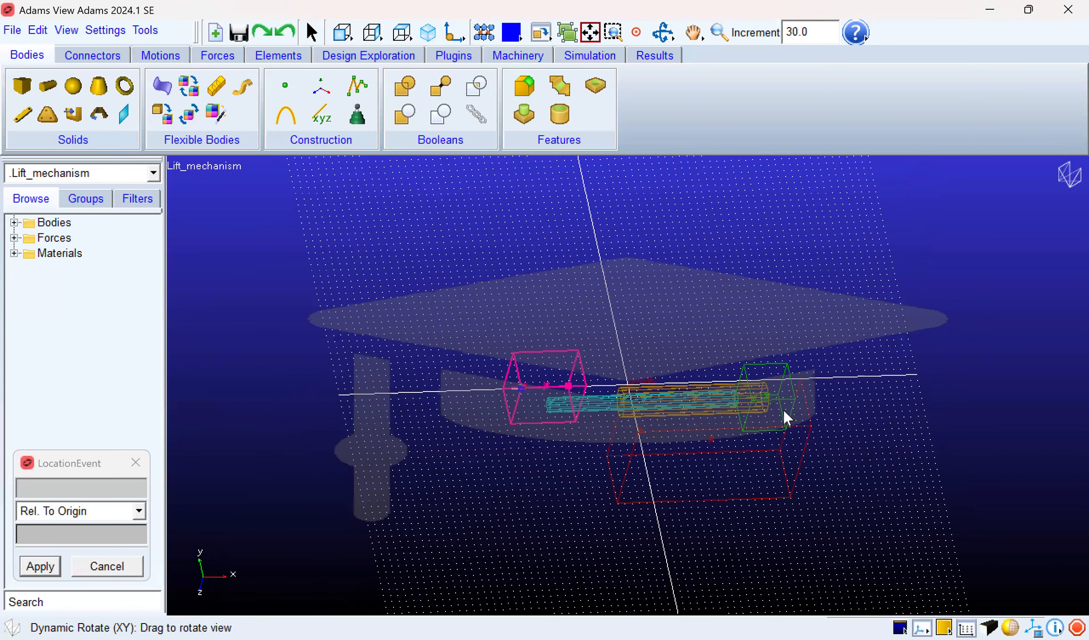
pyautogui.press('Escape')
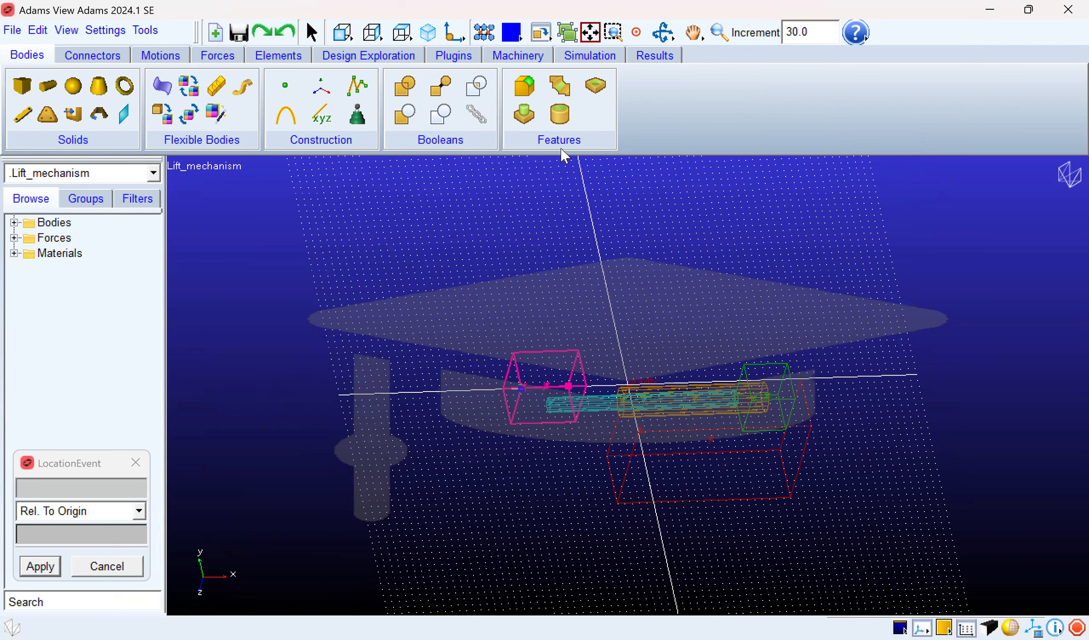
# Step: Start a fillet with a radius of 1.5 m and an enabled end radius of 1.5 m
pyautogui.click(527, 86)
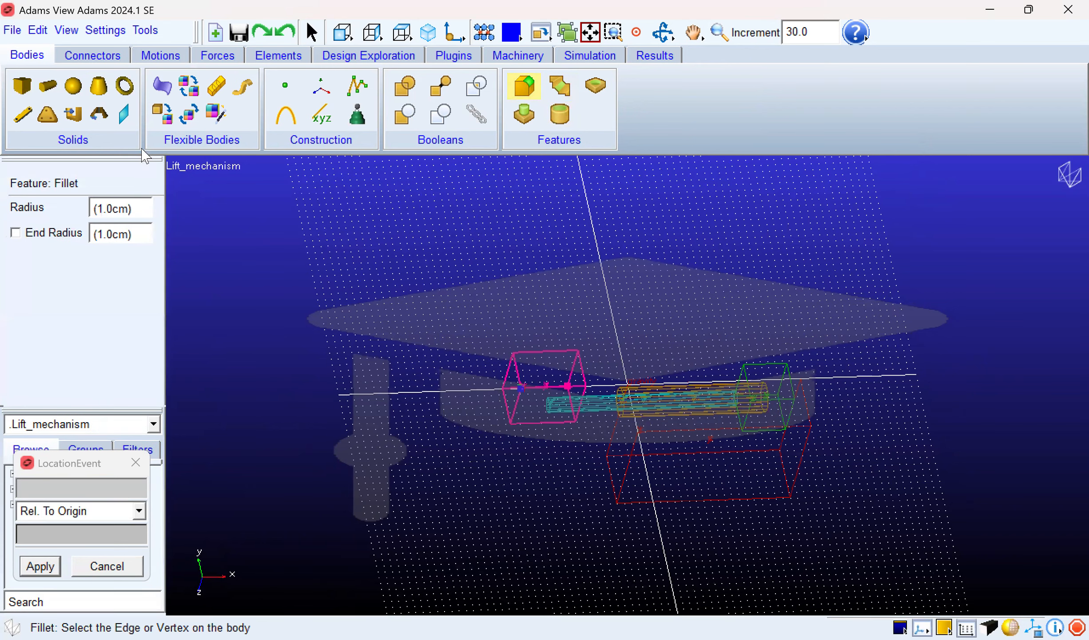
pyautogui.click(15, 232)
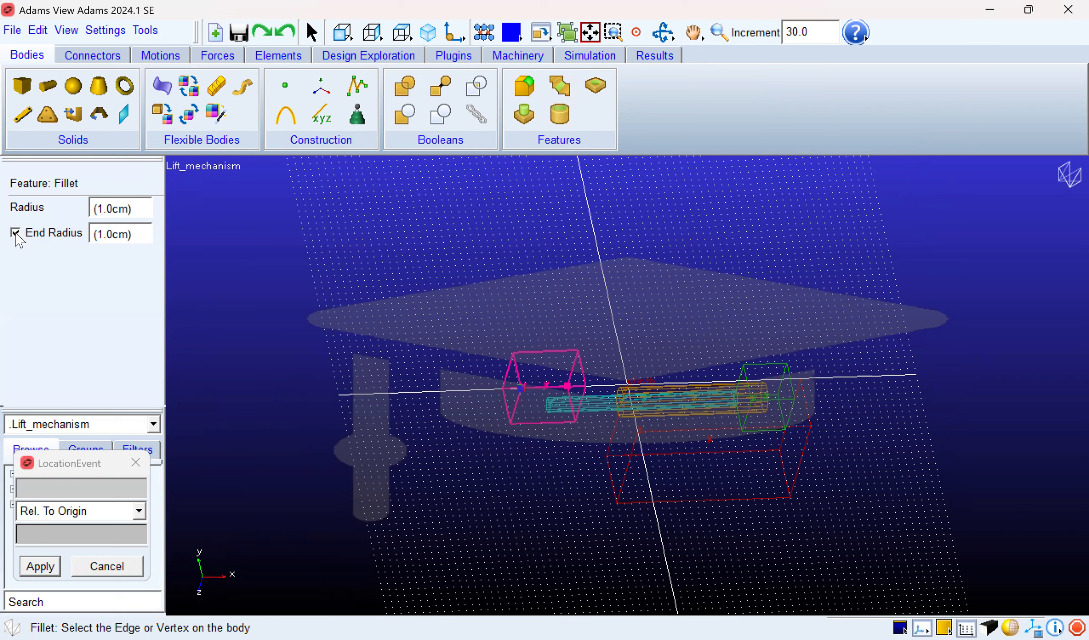
pyautogui.click(116, 210)
pyautogui.press('BackSpace')
pyautogui.press('BackSpace')
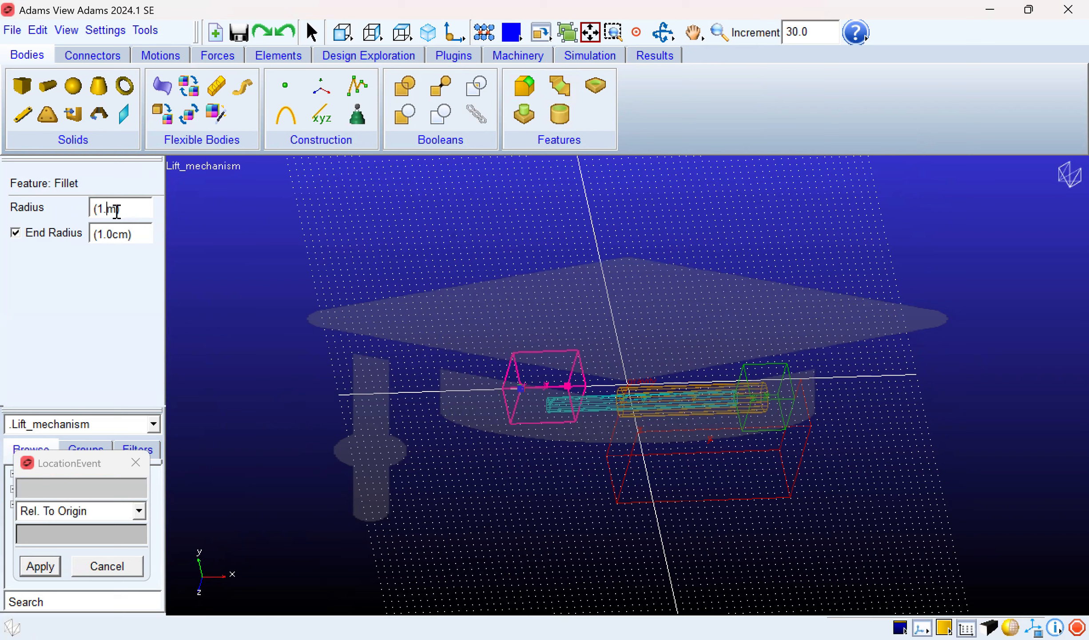
pyautogui.write('5')
pyautogui.press('BackSpace')
pyautogui.press('BackSpace')
pyautogui.write('5')
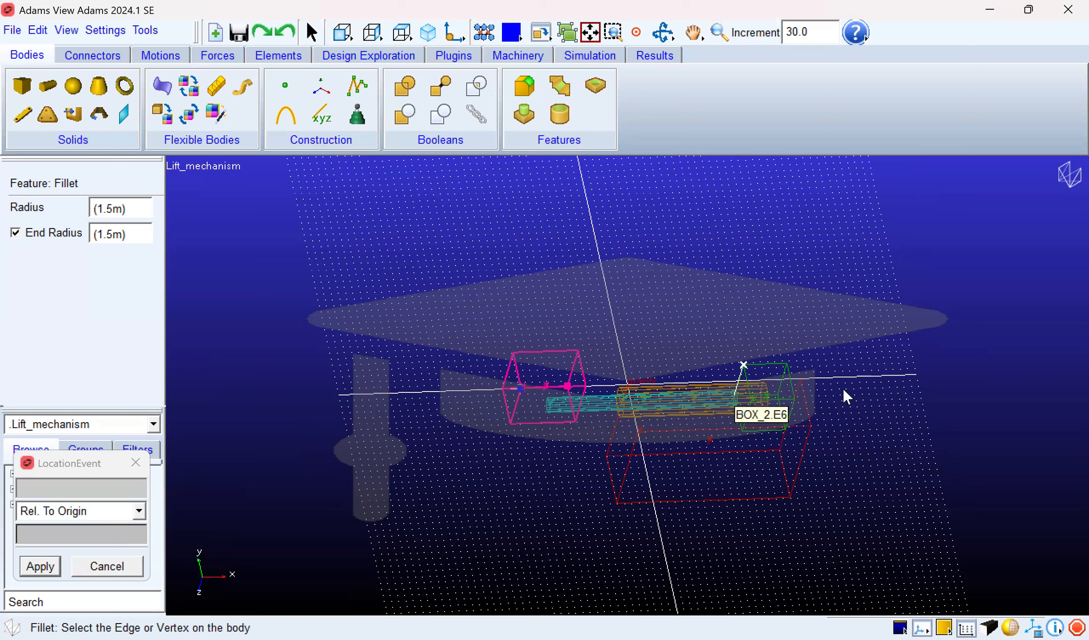
# Step: Fillet the two upper depth-wise edges of the 3 m box around the thick cylinder's end
pyautogui.click(777, 386)
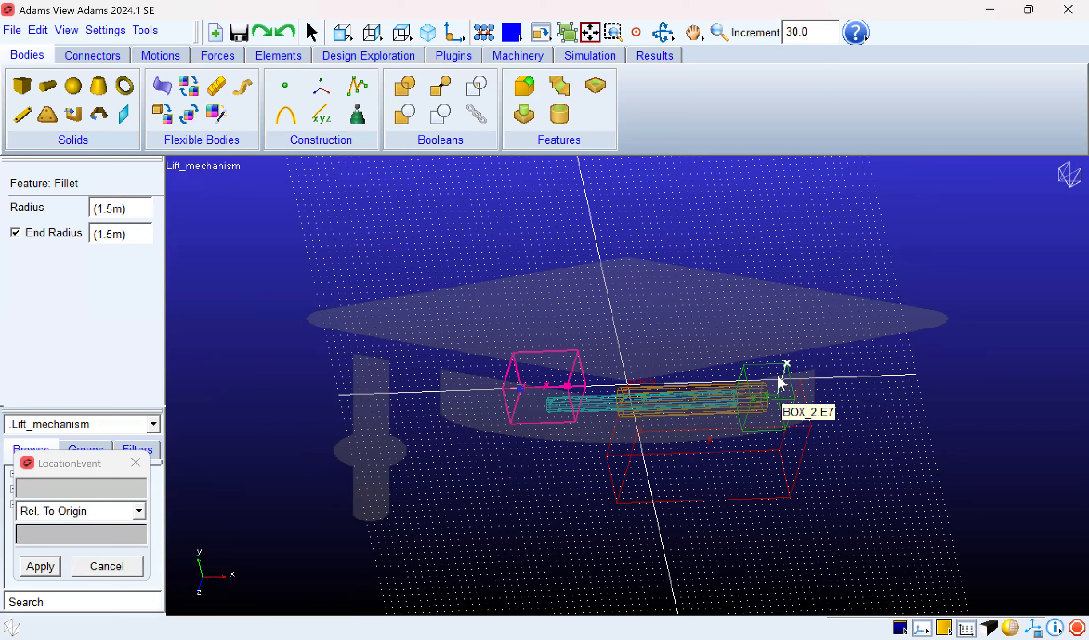
pyautogui.click(740, 380)
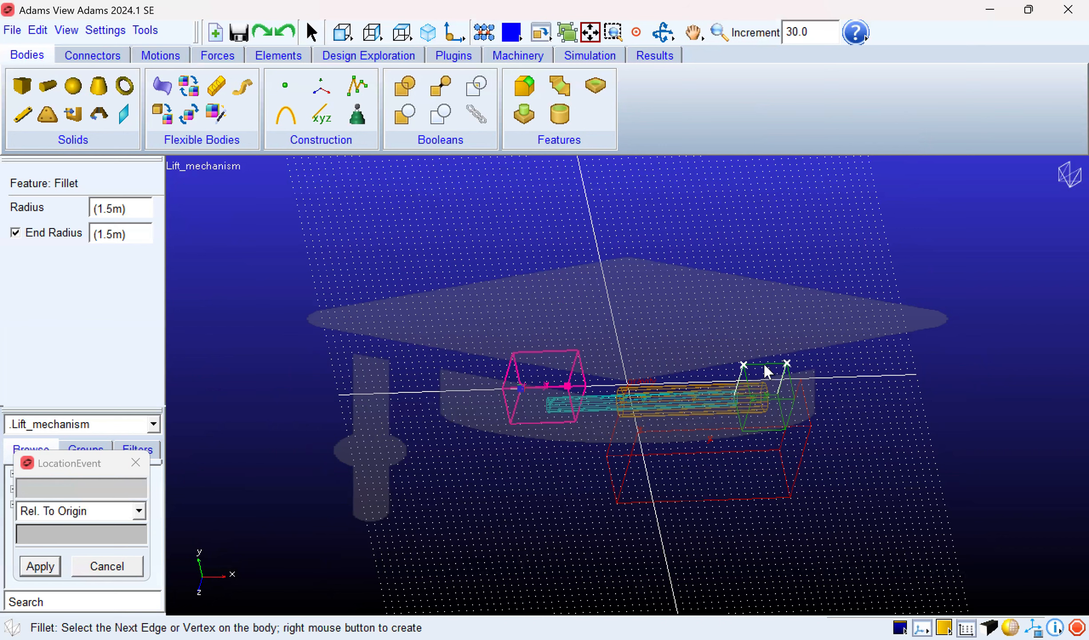
pyautogui.rightClick(805, 359)
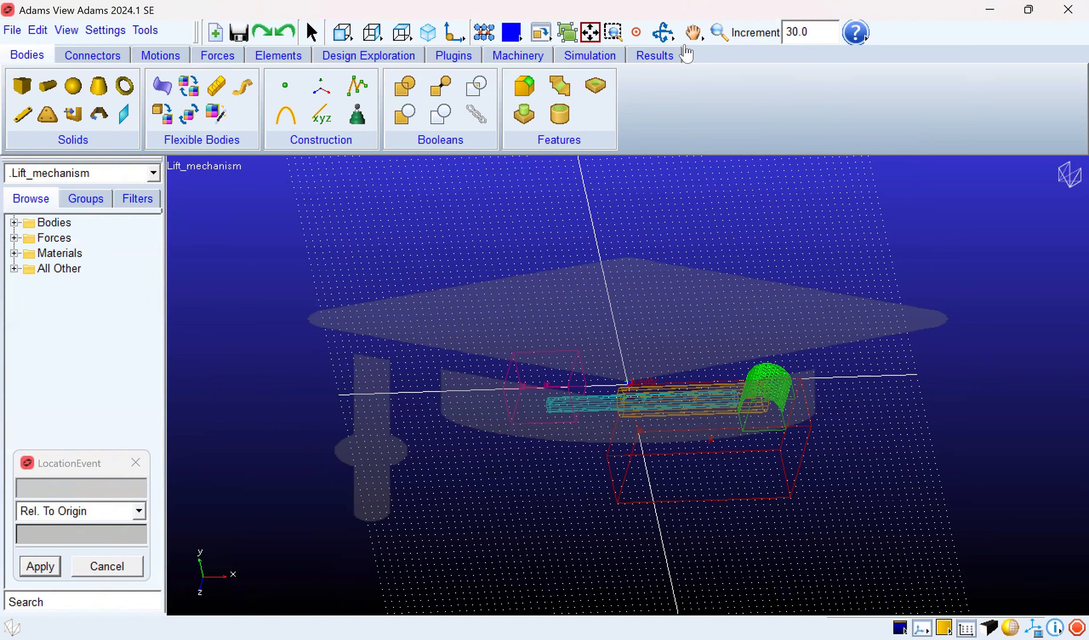
pyautogui.click(669, 41)
pyautogui.moveTo(724, 330)
pyautogui.mouseDown()
pyautogui.moveTo(785, 290)
pyautogui.moveTo(729, 289)
pyautogui.moveTo(718, 317)
pyautogui.mouseUp()
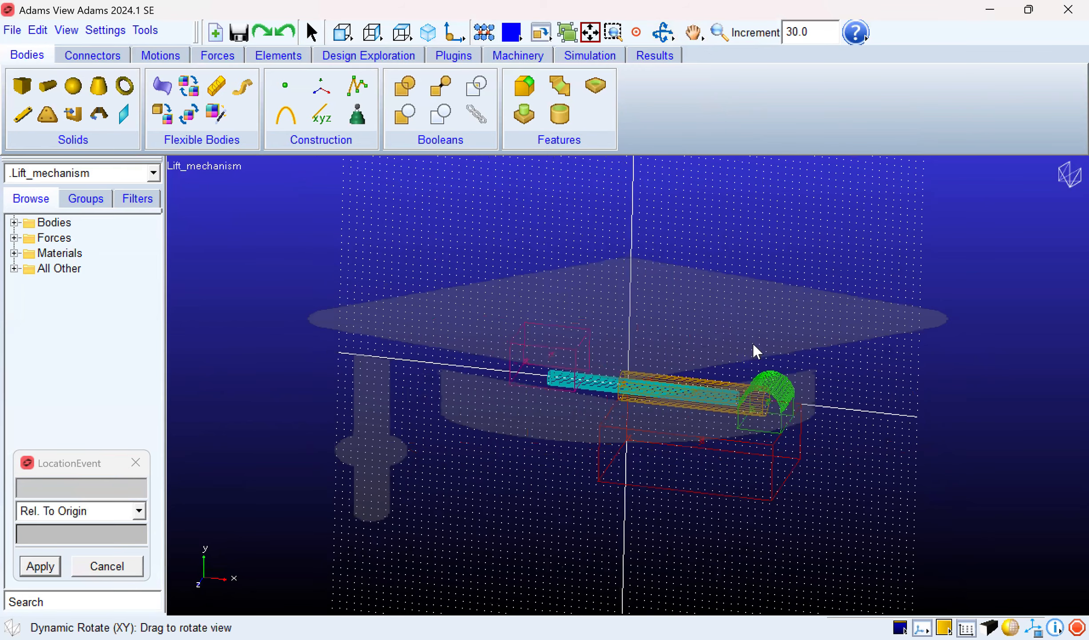
# Step: Start a chamfer with a width of 1.5 m
pyautogui.moveTo(786, 408); pyautogui.dragTo(714, 429)
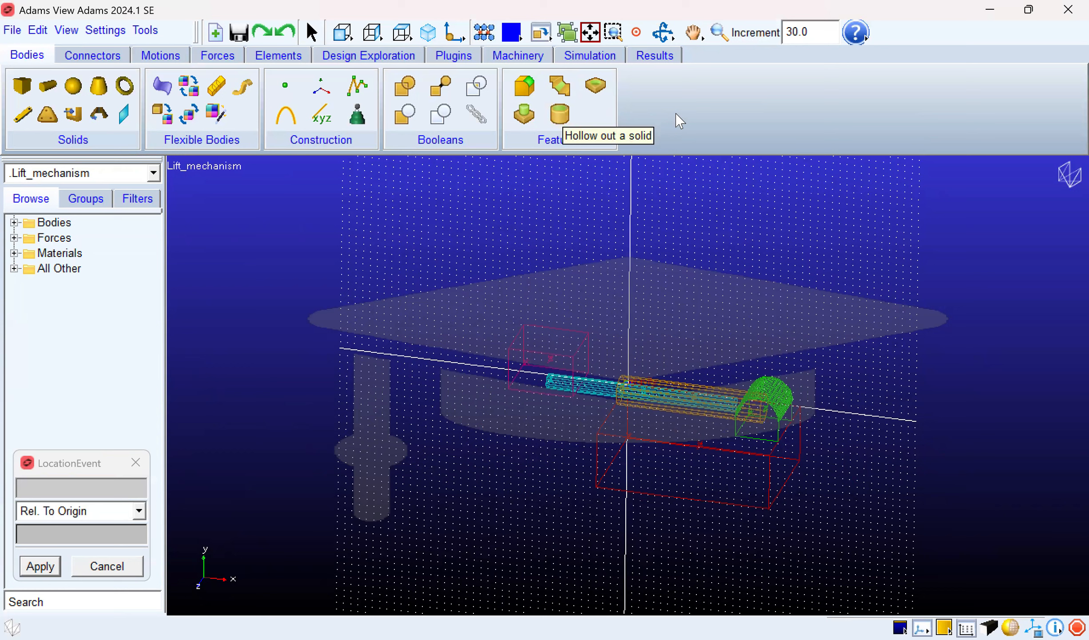
pyautogui.click(567, 95)
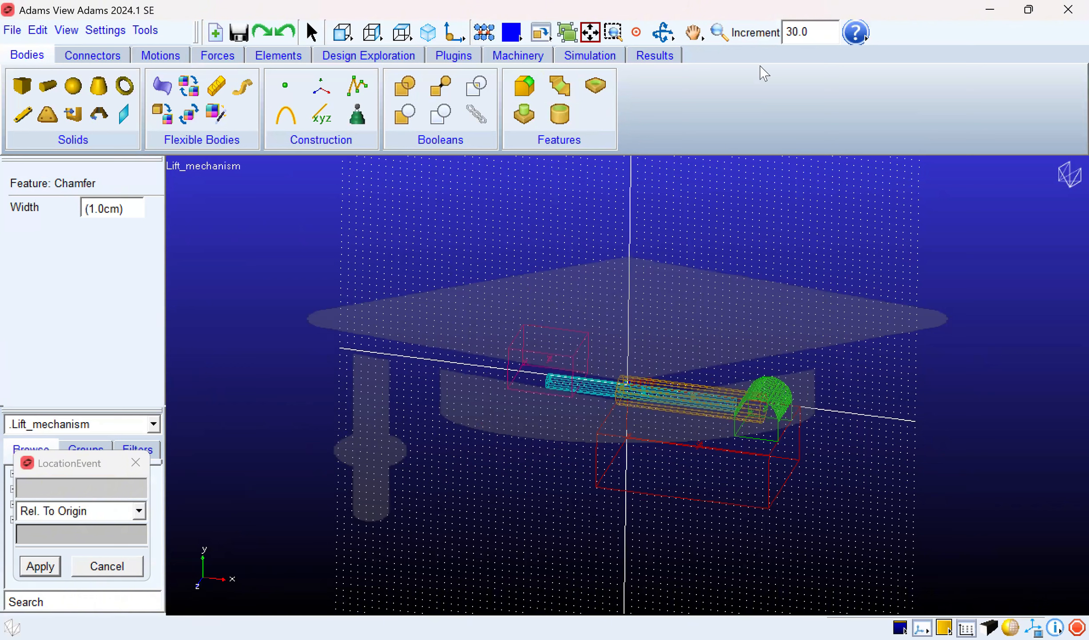
pyautogui.click(658, 35)
pyautogui.moveTo(661, 325); pyautogui.dragTo(601, 292)
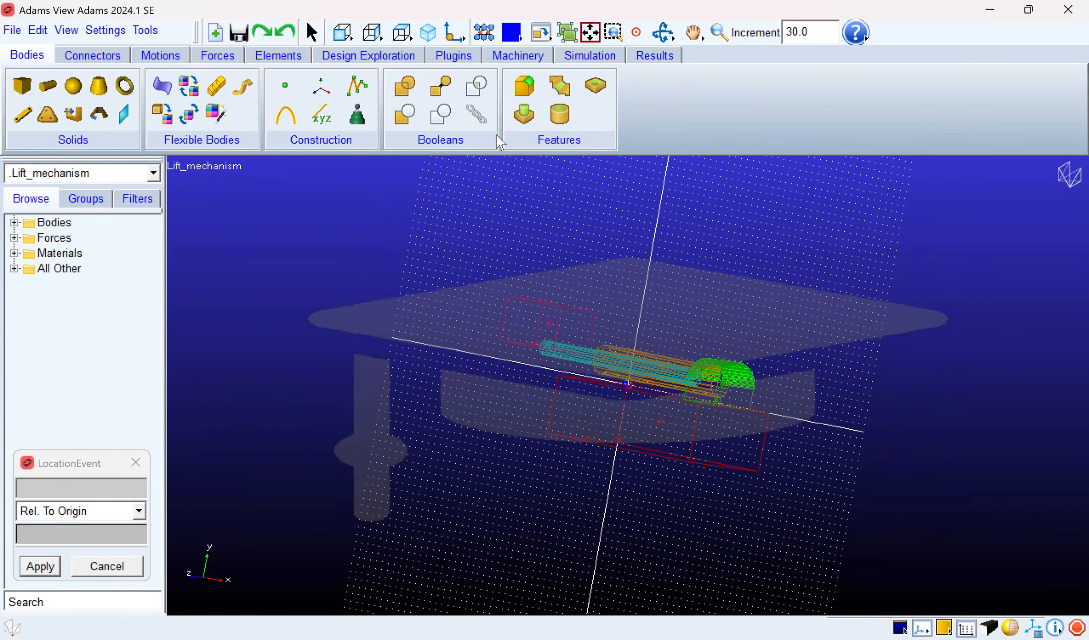
pyautogui.click(535, 92)
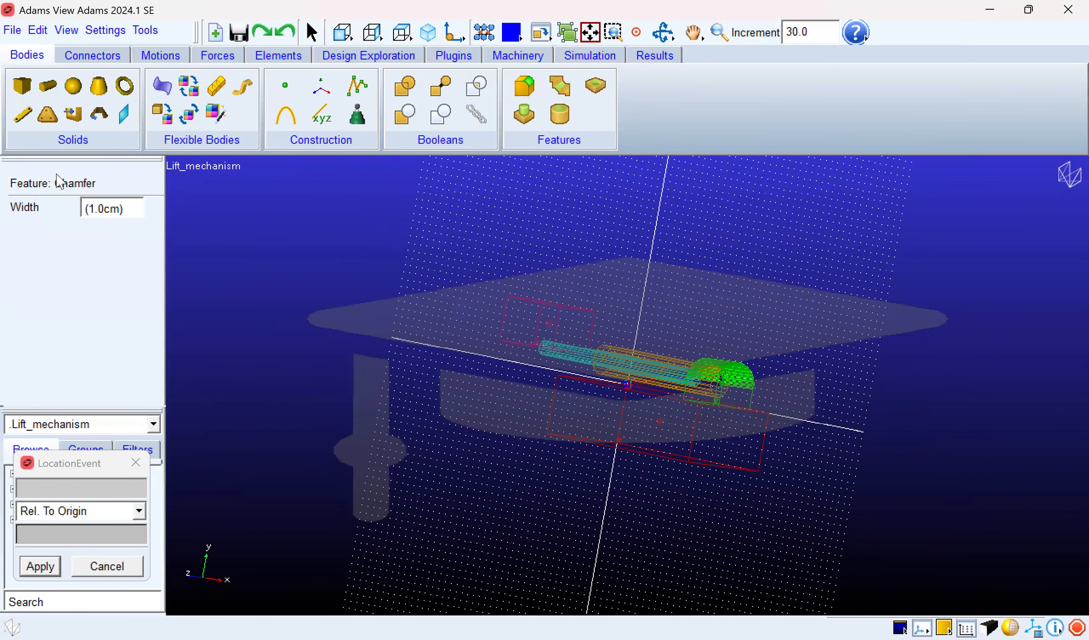
pyautogui.click(108, 211)
pyautogui.press('BackSpace')
pyautogui.press('BackSpace')
pyautogui.write('5')
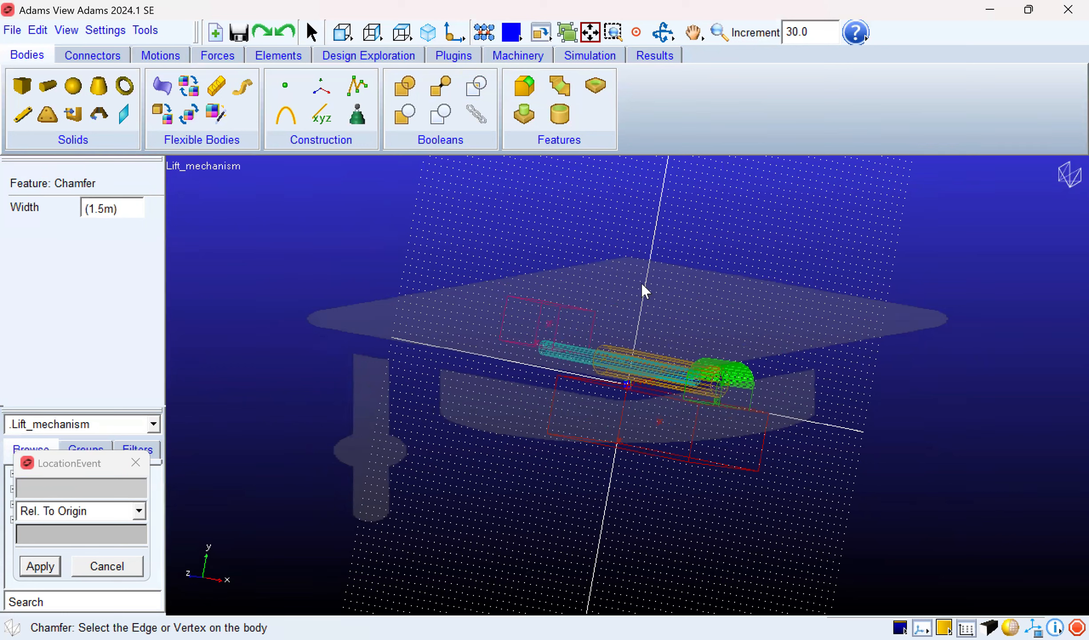
# Step: Chamfer the two lower depth-wise edges of the box at the thin cylinder's free end
pyautogui.click(661, 35)
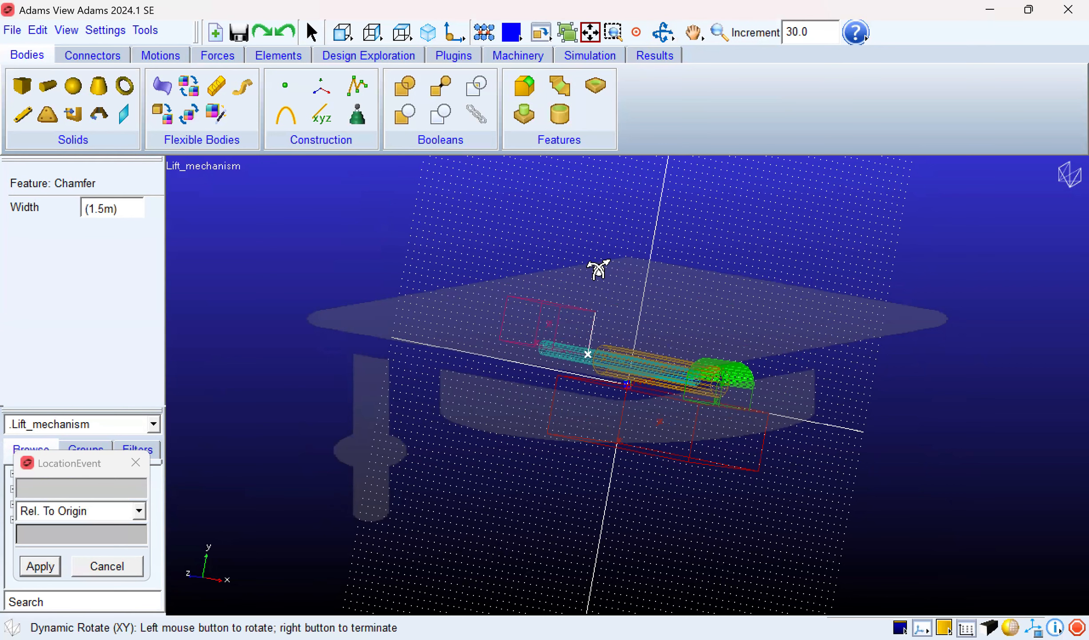
pyautogui.moveTo(598, 269); pyautogui.dragTo(554, 347)
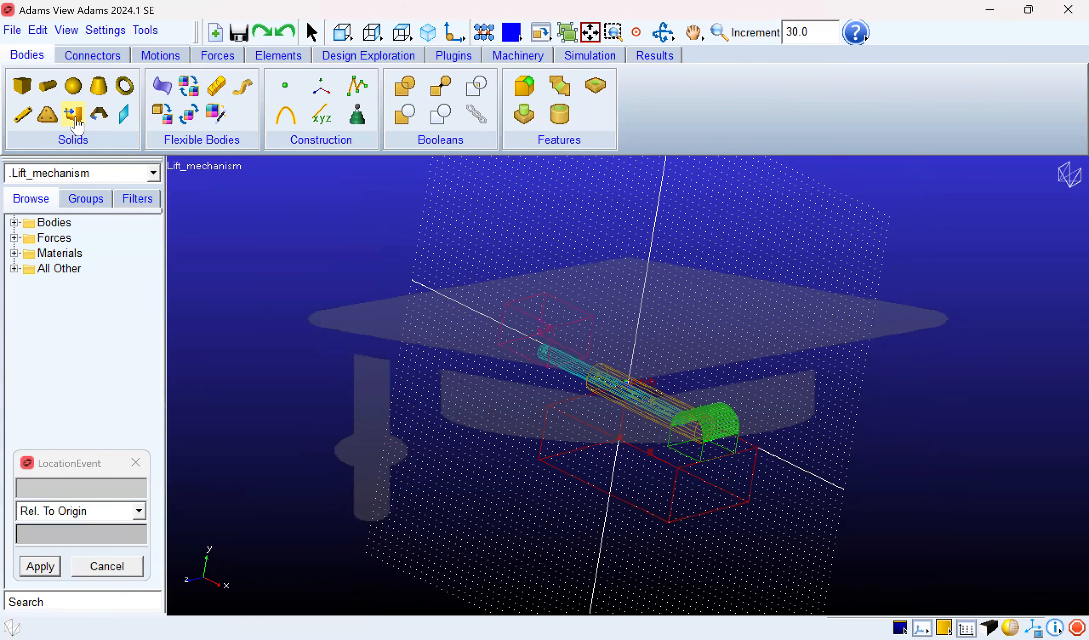
pyautogui.click(566, 83)
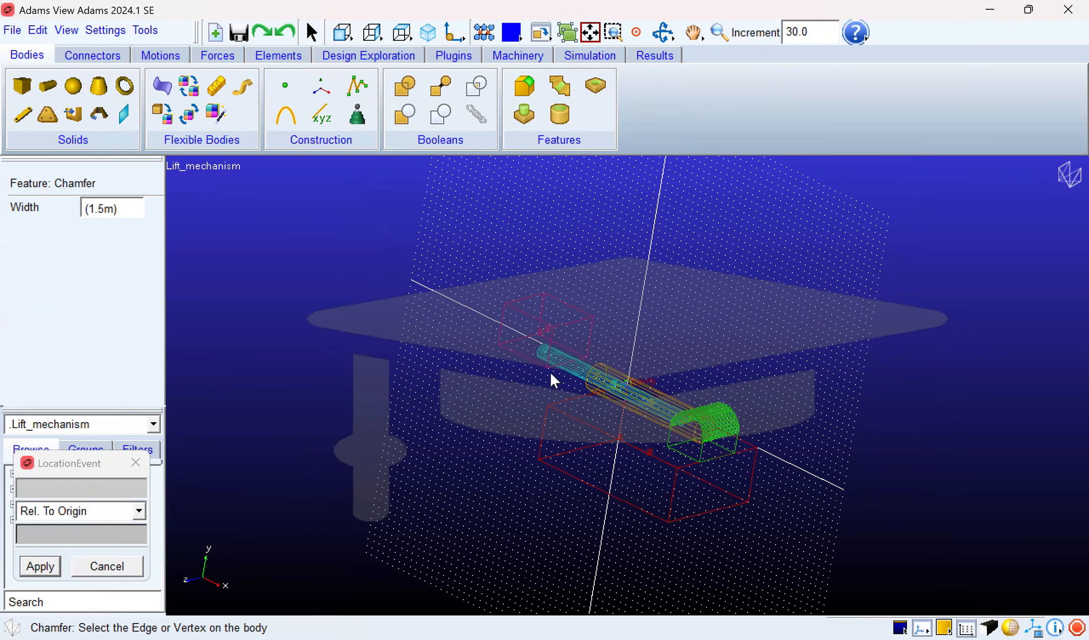
pyautogui.click(573, 366)
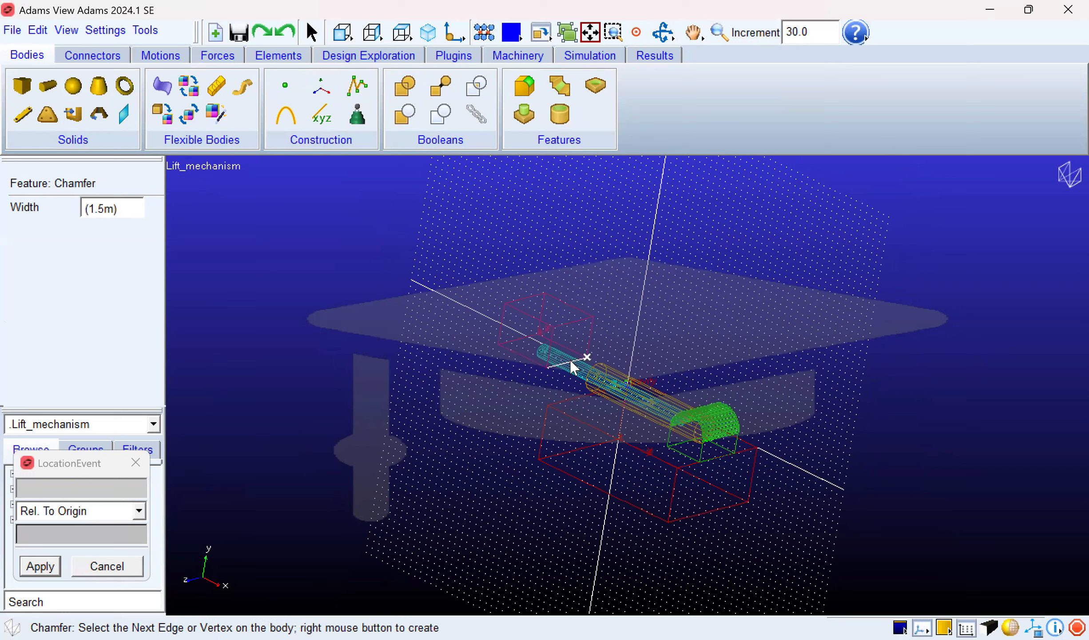
pyautogui.click(519, 349)
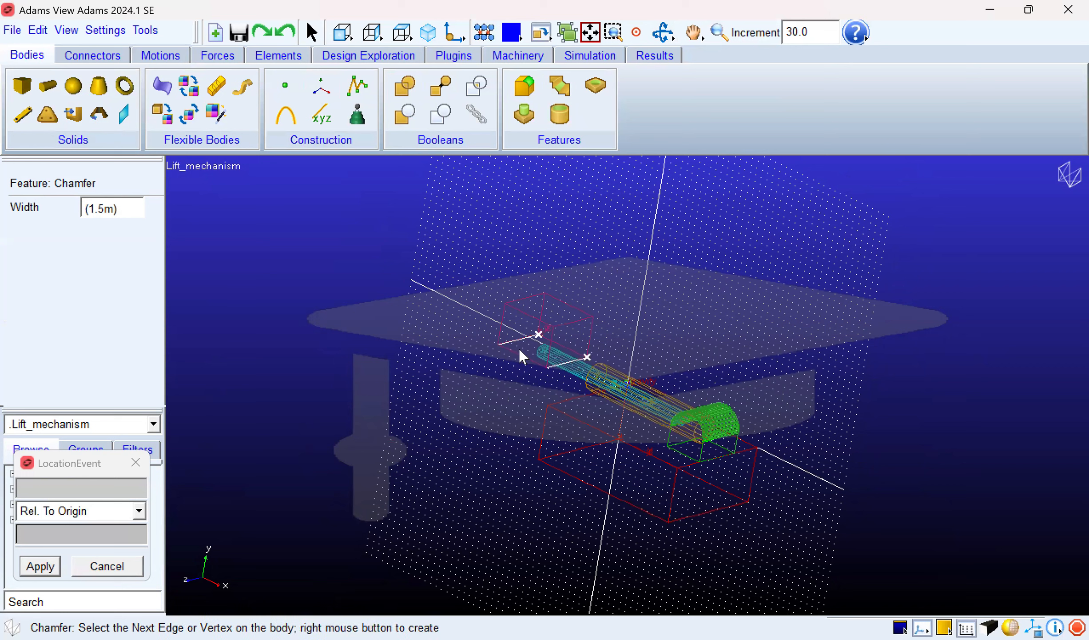
pyautogui.rightClick(489, 363)
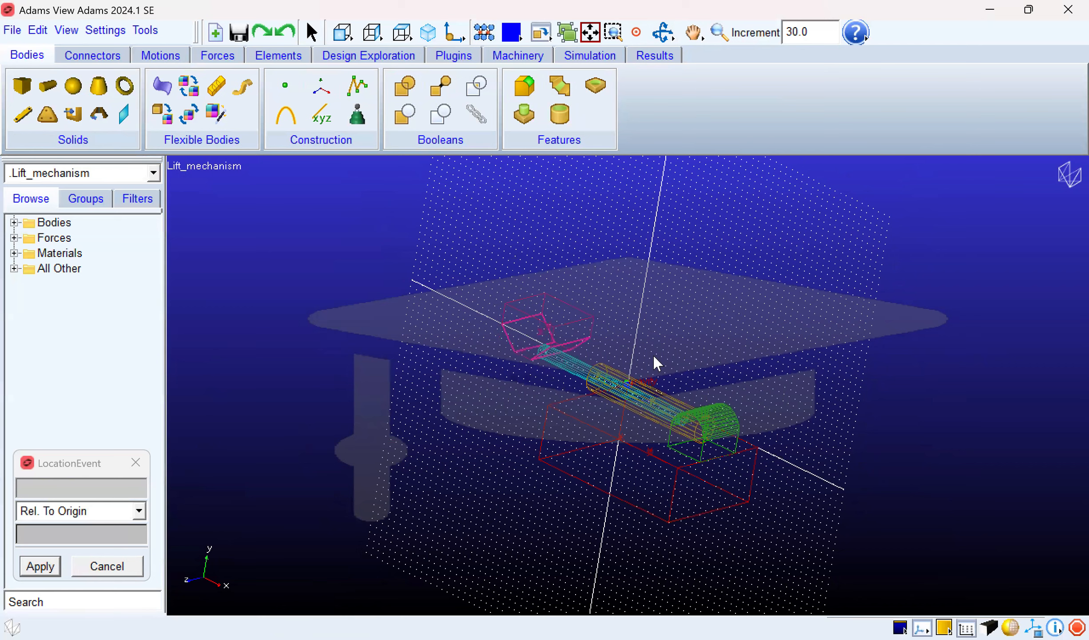
# Step: Shell the chamfered box inward with a thickness of 0.25 m, piercing its upper face
pyautogui.click(662, 31)
pyautogui.moveTo(609, 342); pyautogui.dragTo(607, 367)
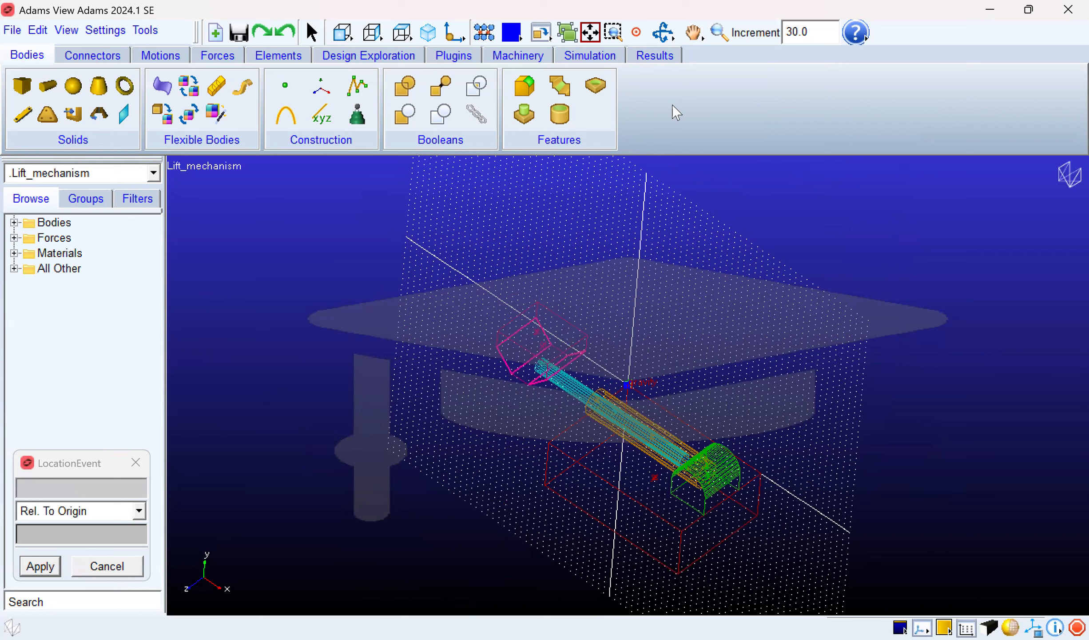
pyautogui.click(573, 119)
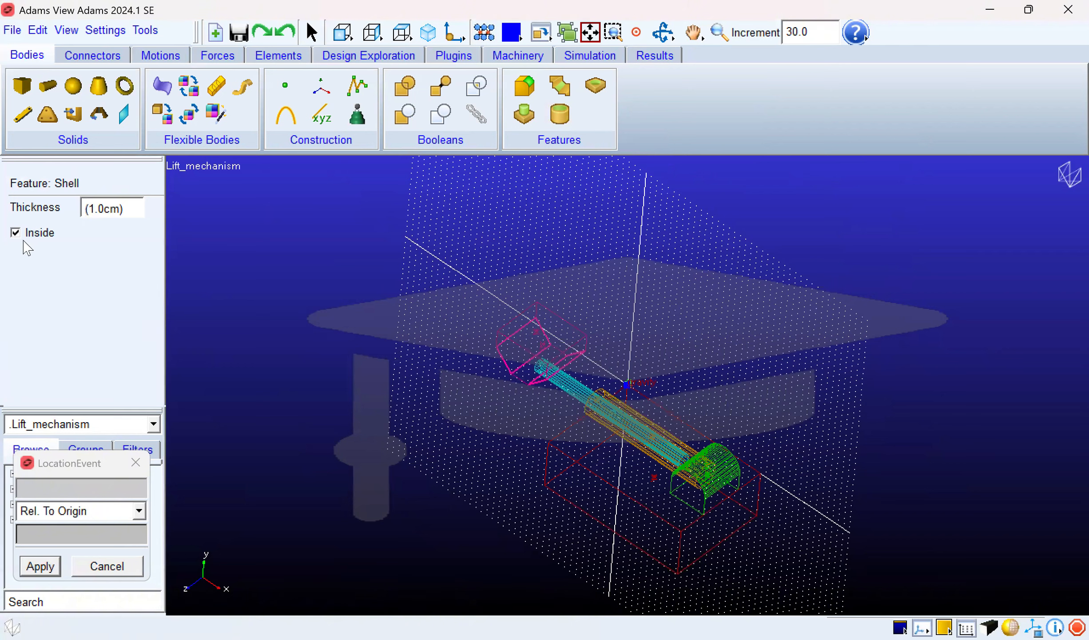
pyautogui.click(111, 209)
pyautogui.press('BackSpace')
pyautogui.press('BackSpace')
pyautogui.press('BackSpace')
pyautogui.press('BackSpace')
pyautogui.write('0.25')
pyautogui.click(555, 340)
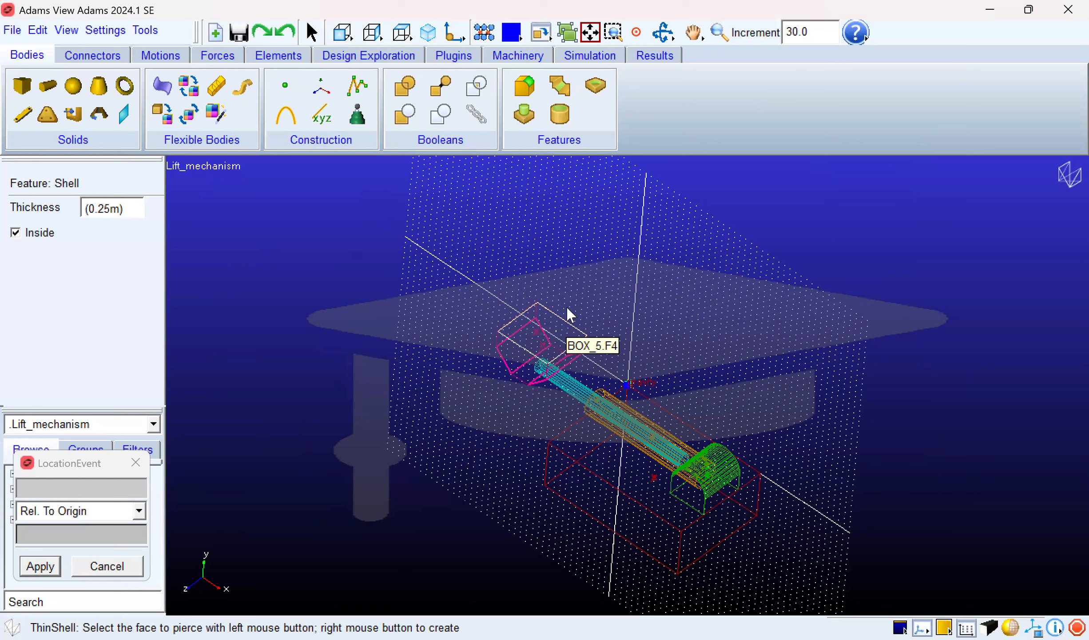
pyautogui.rightClick(550, 342)
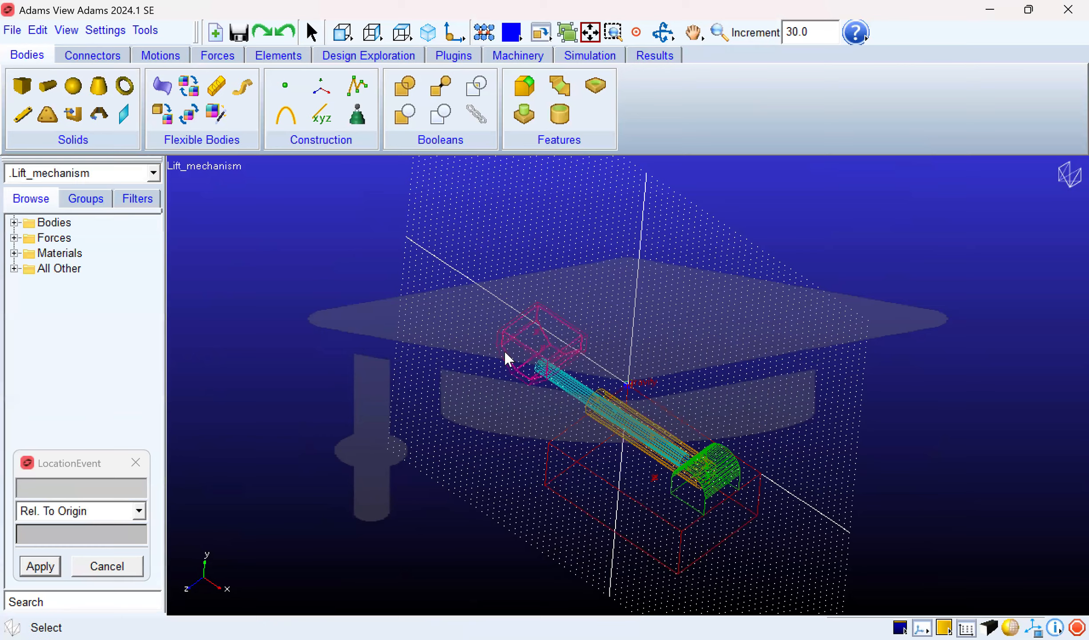
# Step: Switch the model to shaded display and examine the hollowed box and the whole mechanism in 3D
pyautogui.click(663, 32)
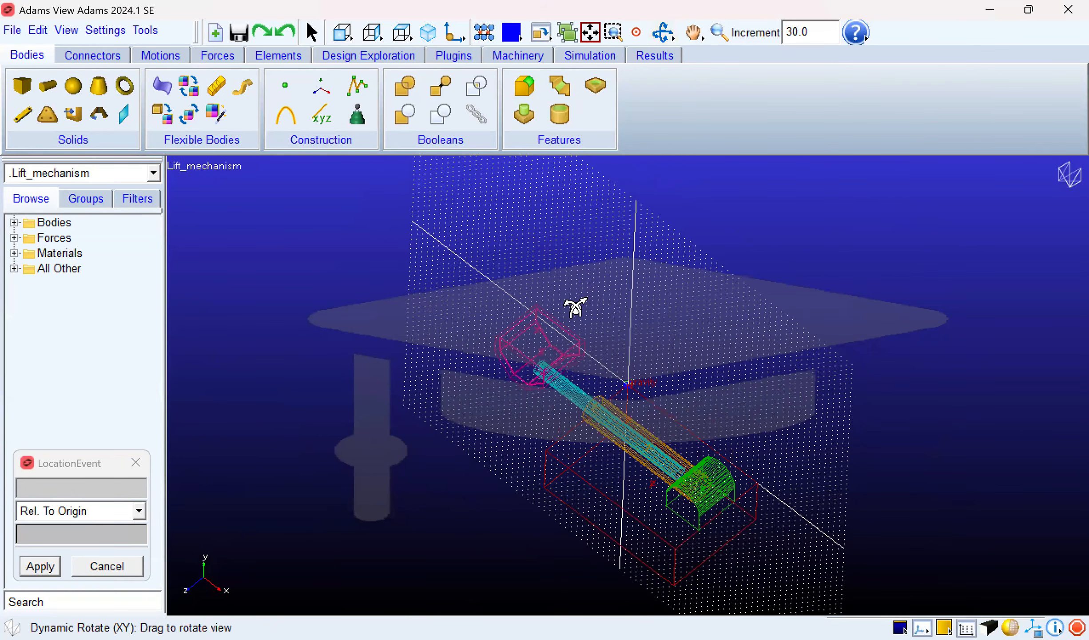
pyautogui.moveTo(576, 306); pyautogui.dragTo(610, 238)
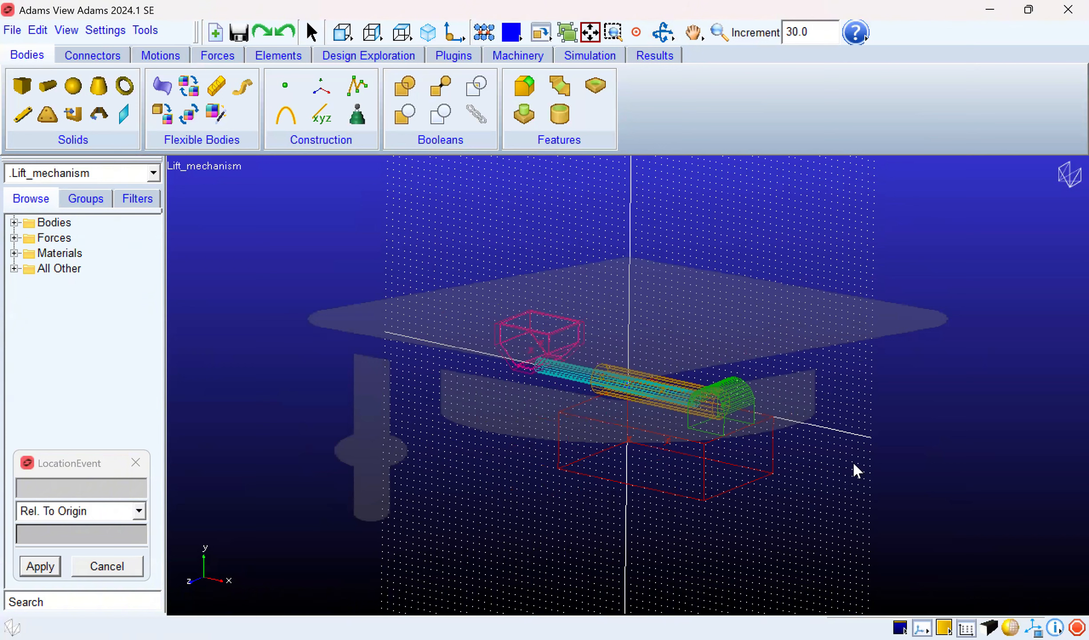
pyautogui.click(1011, 619)
pyautogui.click(1011, 618)
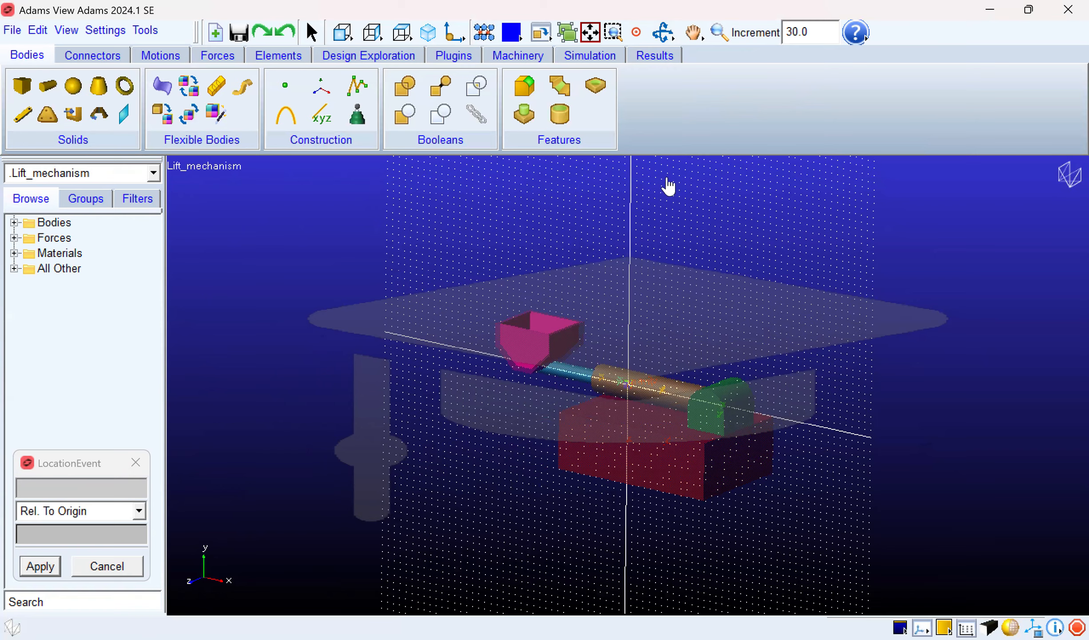
pyautogui.press('r')
pyautogui.moveTo(639, 389); pyautogui.dragTo(647, 363)
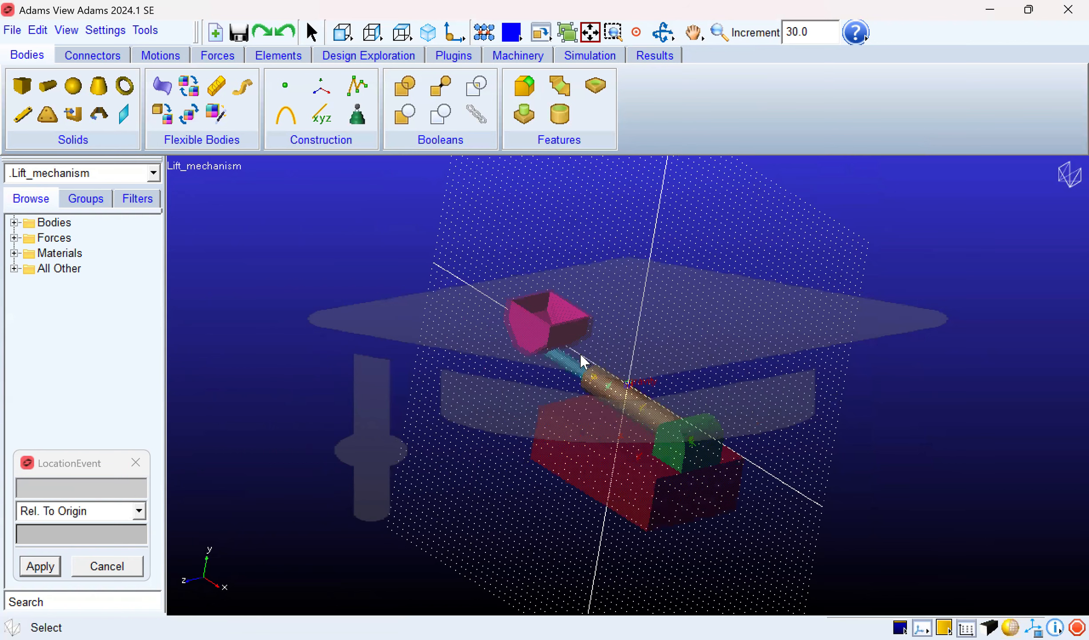